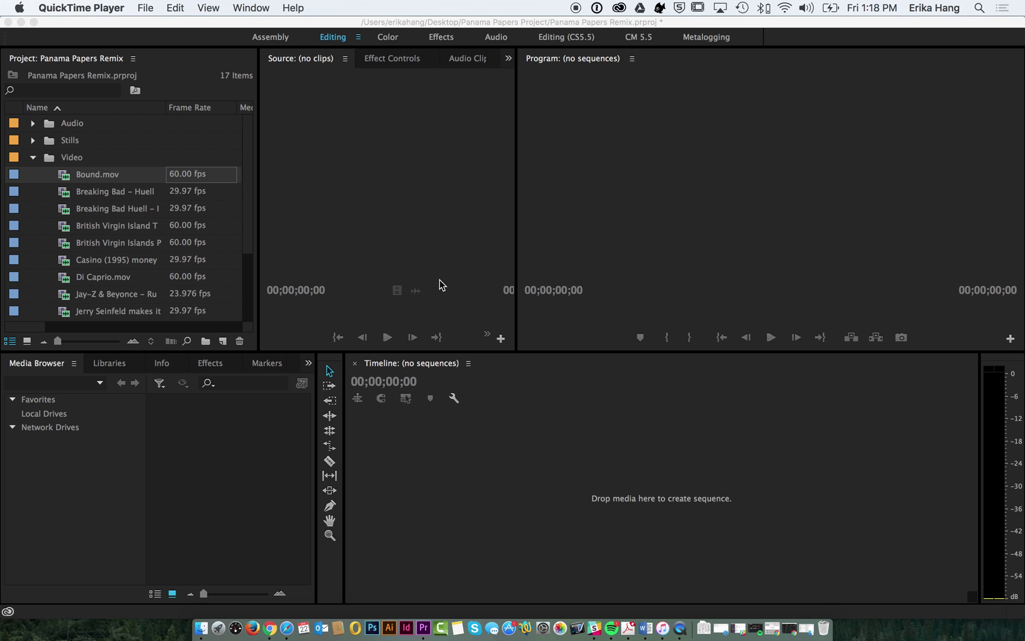
Bring the Panama Papers Remix project in Premiere Pro to the front
left_click(256, 228)
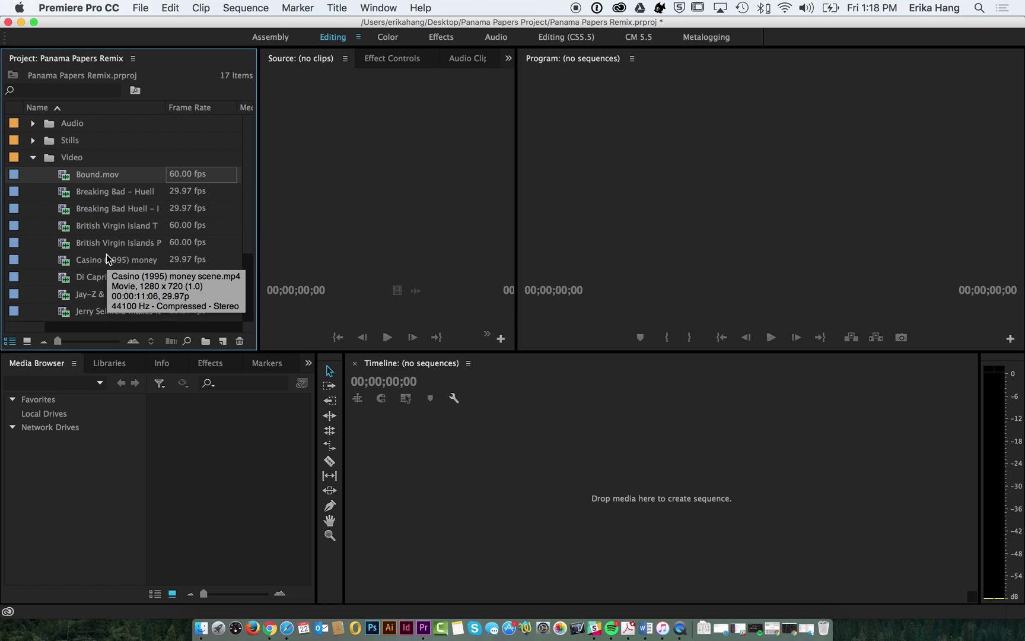
key("grave")
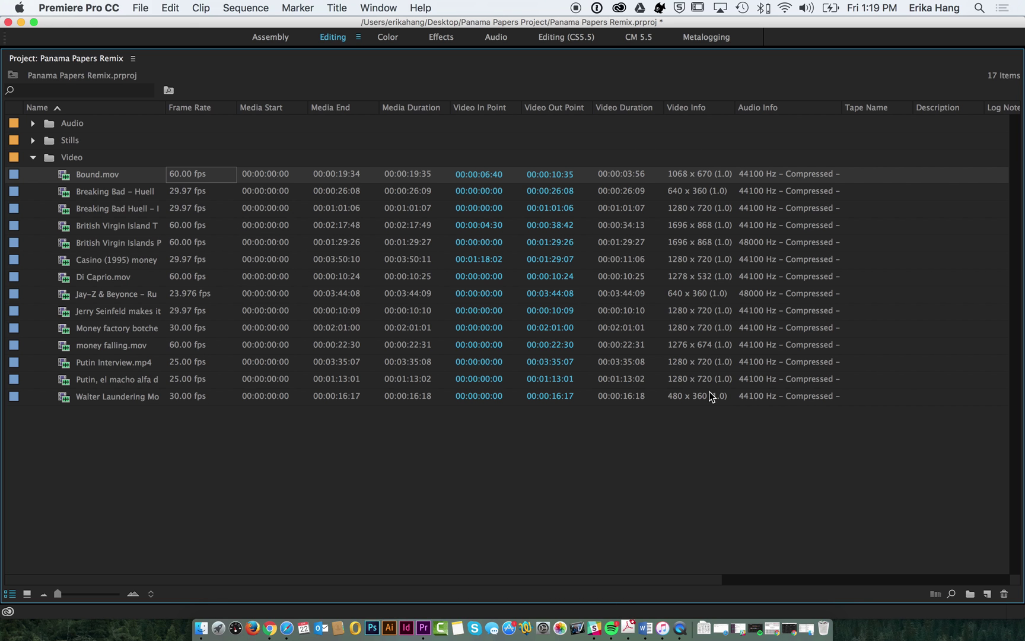
mouse_move(712, 401)
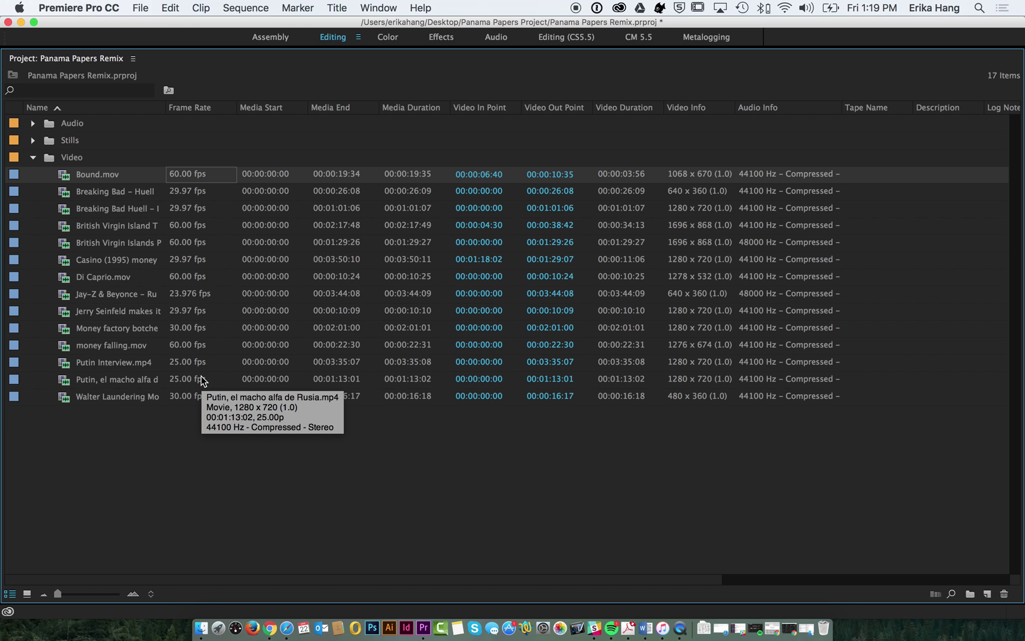
key("grave")
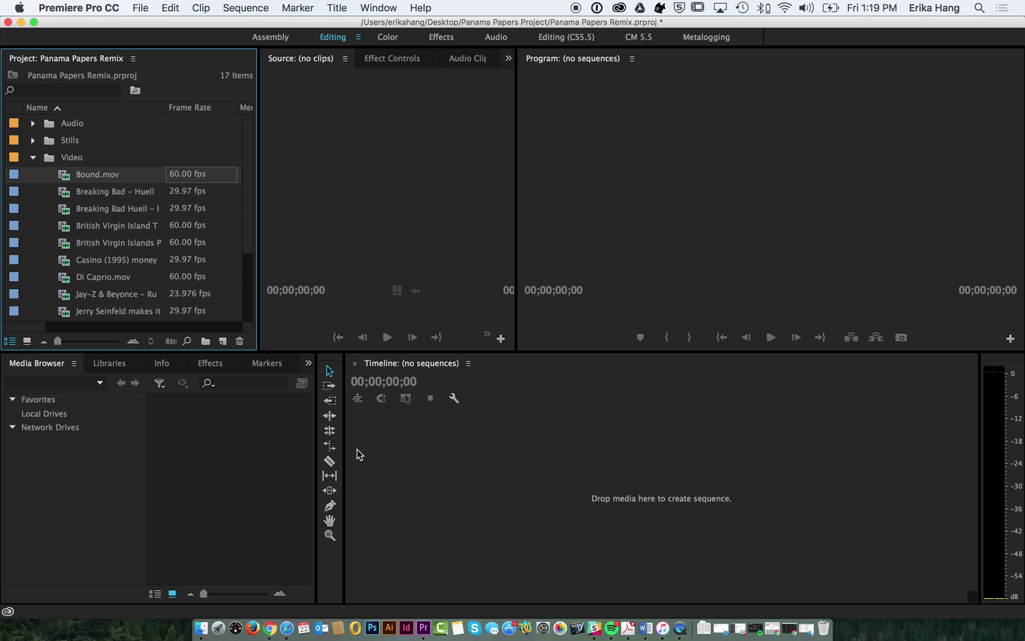
Create a new sequence from the AVCHD 1080p60 preset named 'Panama Papers'
left_click(137, 6)
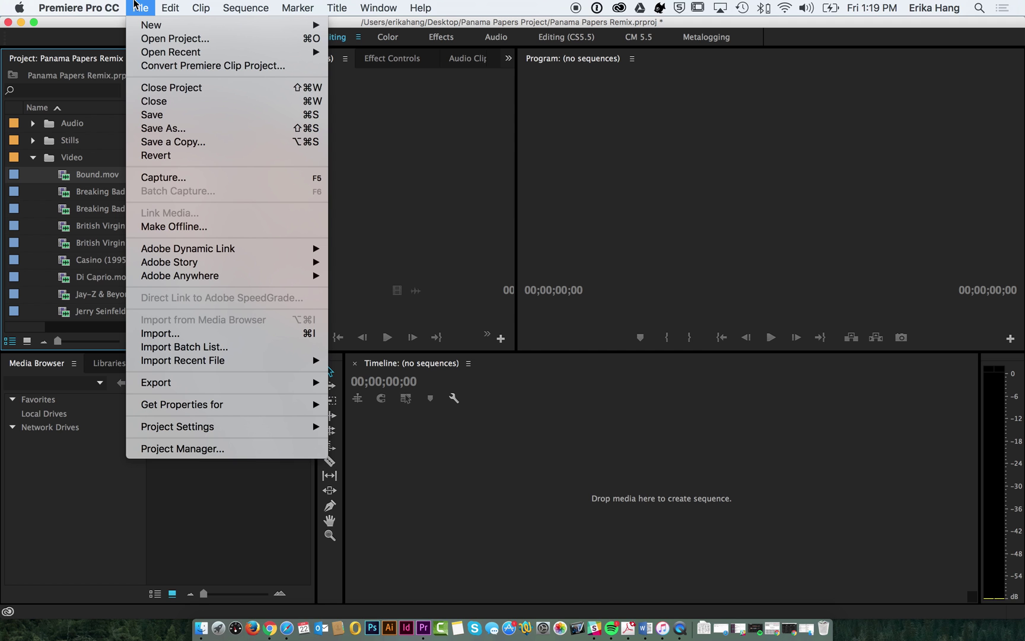
mouse_move(146, 24)
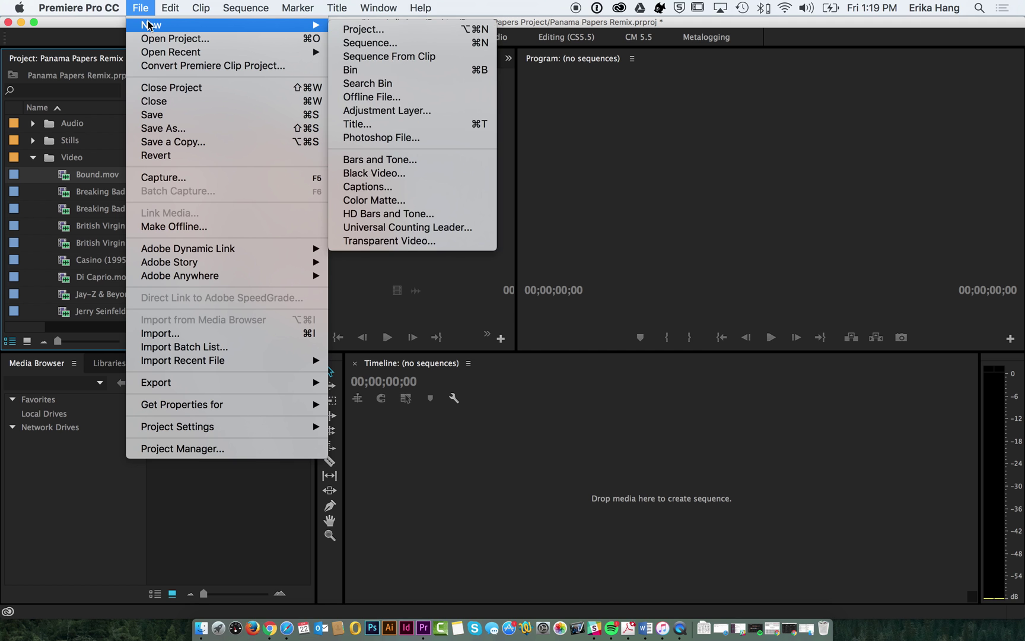
left_click(349, 43)
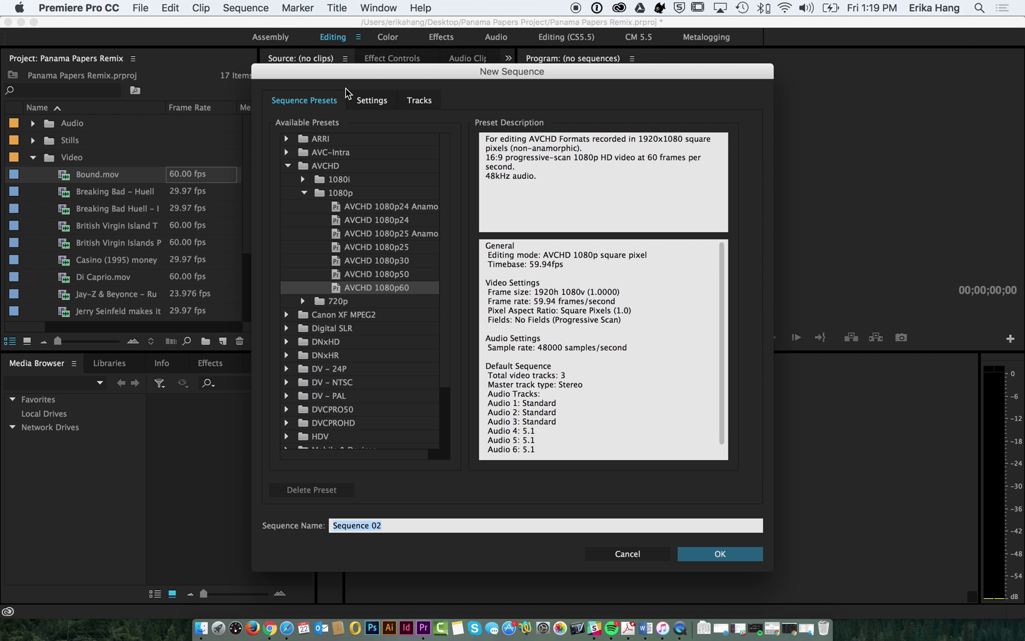
left_click(330, 169)
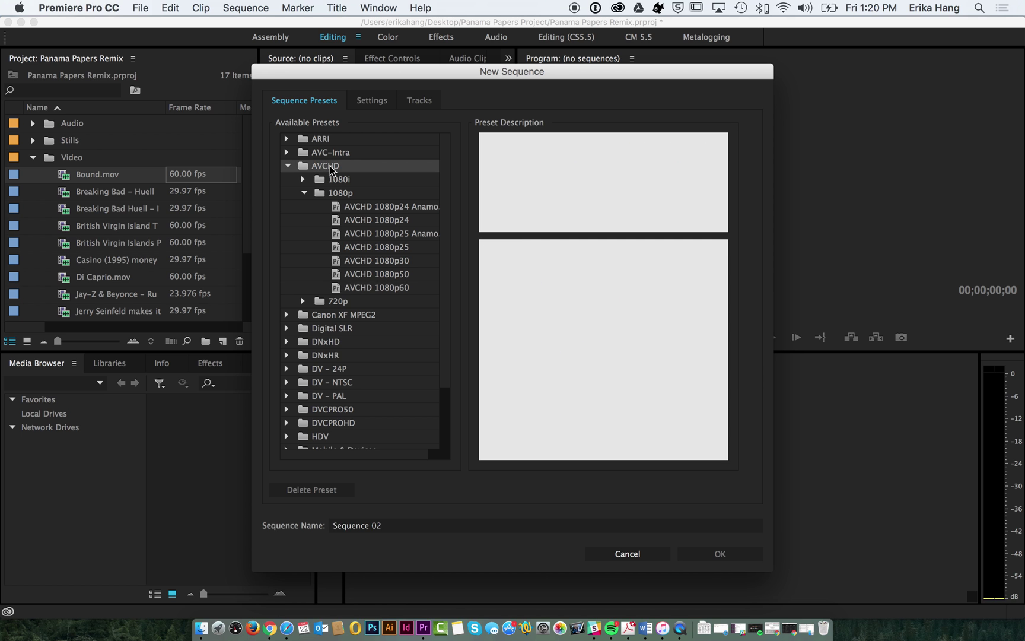
left_click(370, 272)
left_click(386, 289)
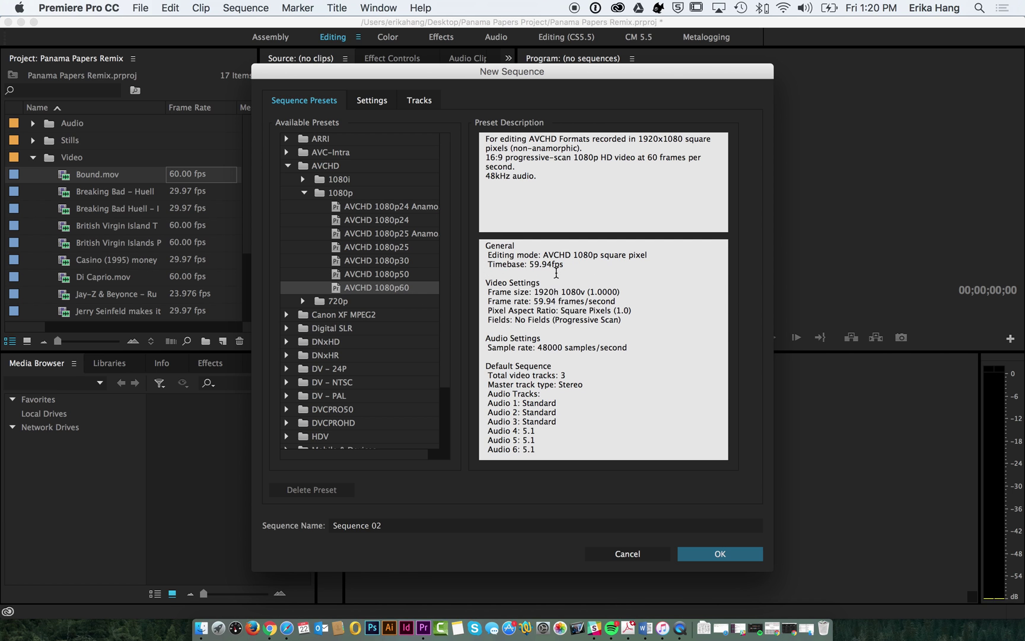
left_click(397, 528)
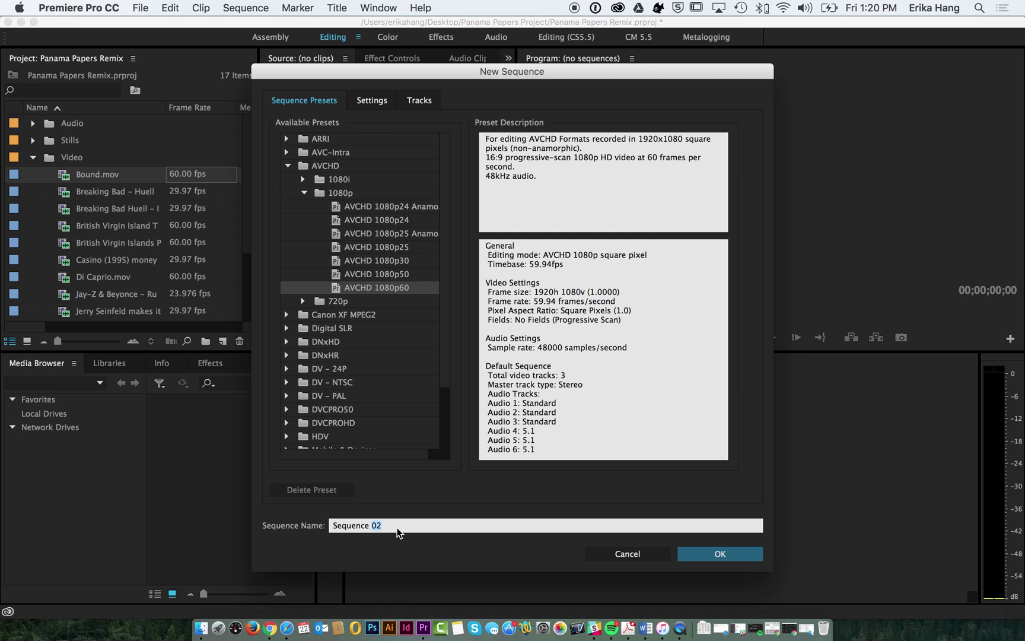
type("Panama Papers")
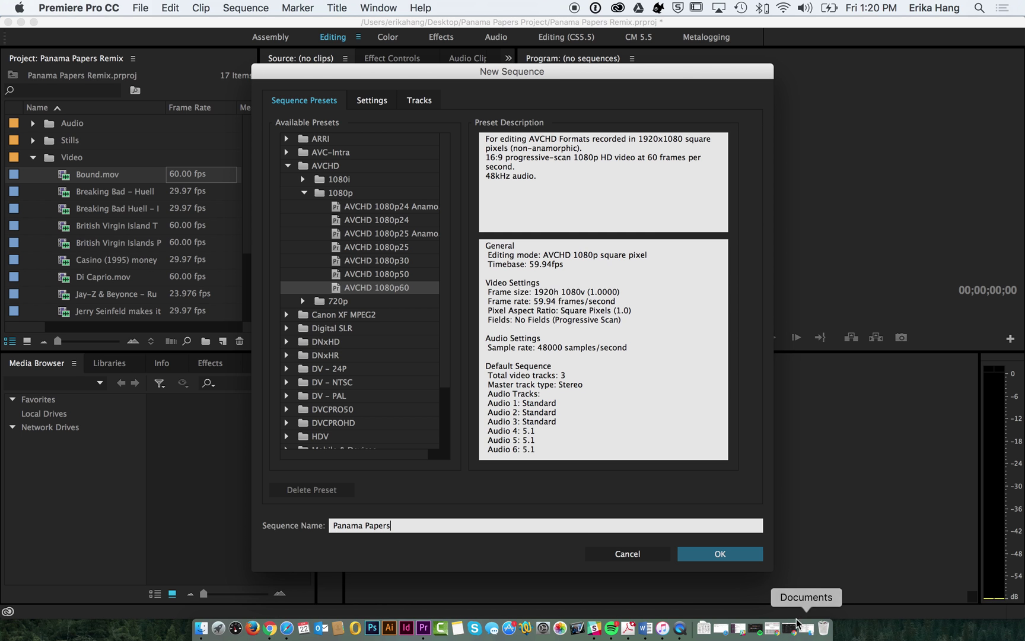
left_click(719, 554)
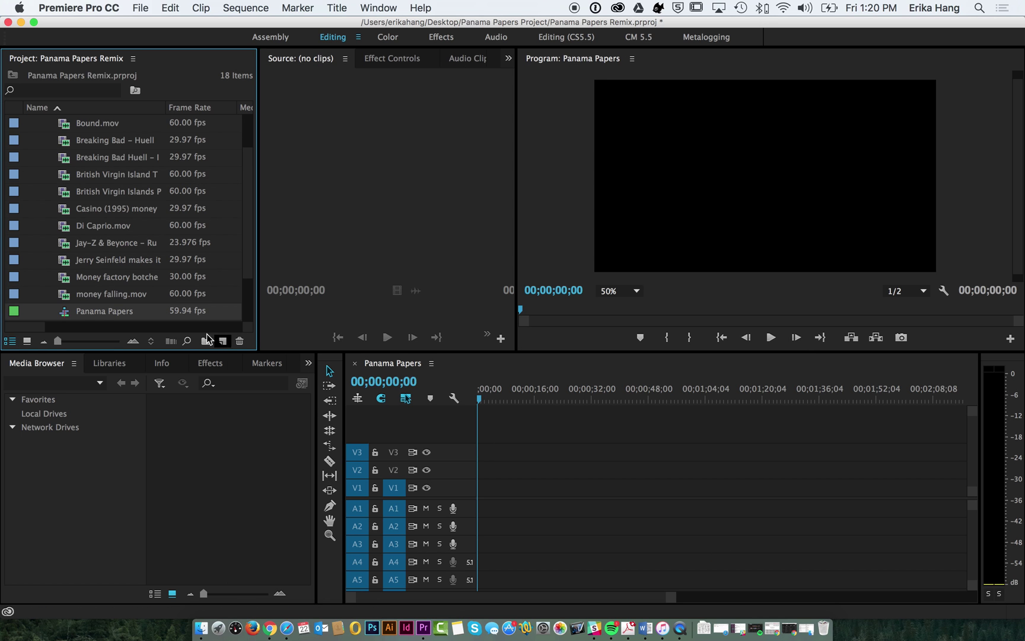
scroll(35, 177, "up", 3)
left_click(33, 157)
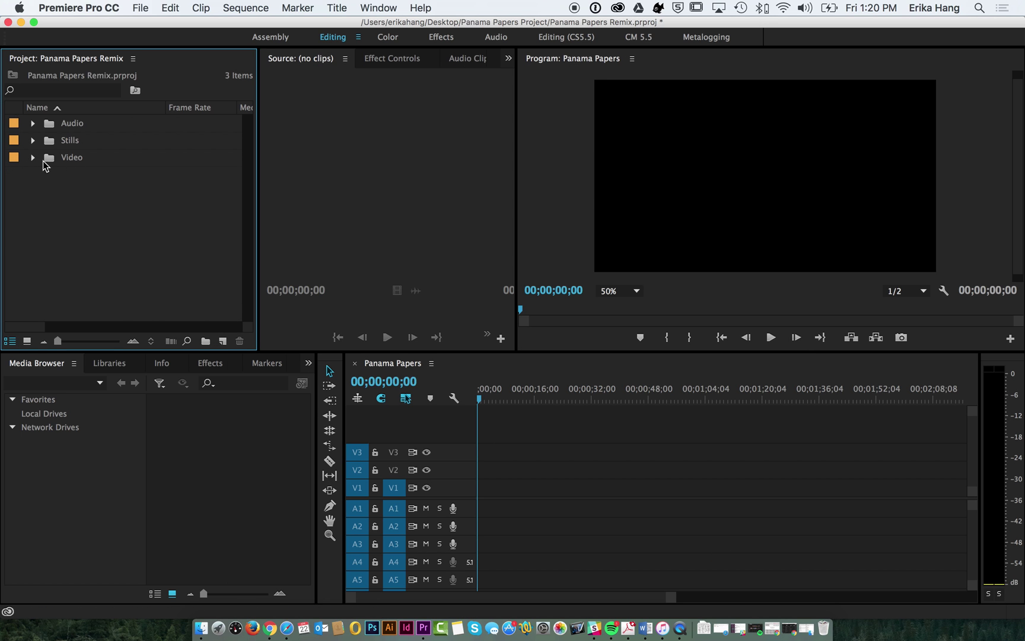
left_click(33, 157)
scroll(64, 264, "down", 5)
left_click(83, 266)
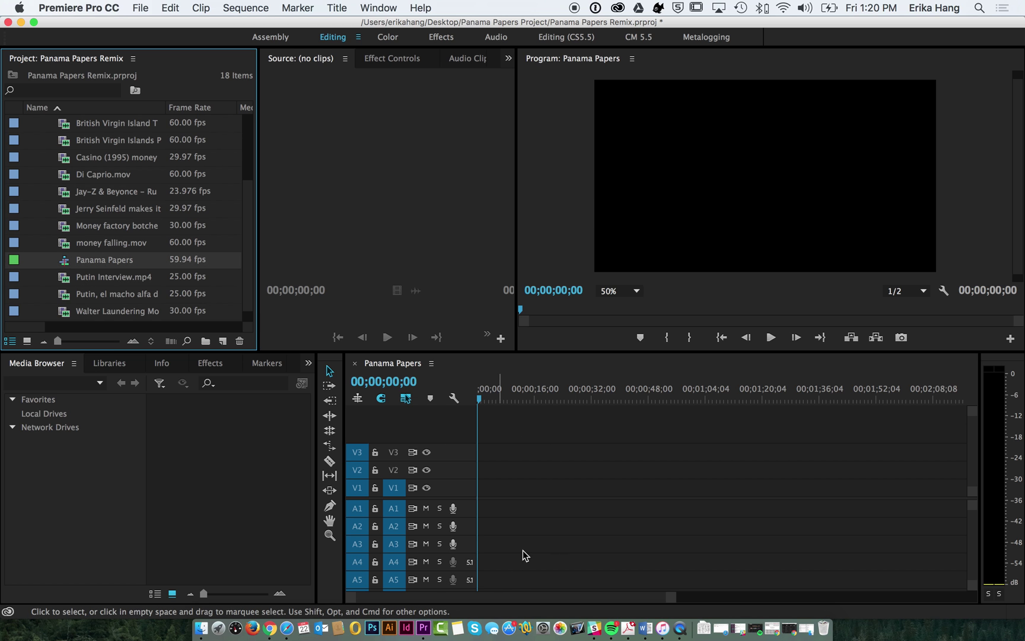
scroll(98, 272, "up", 5)
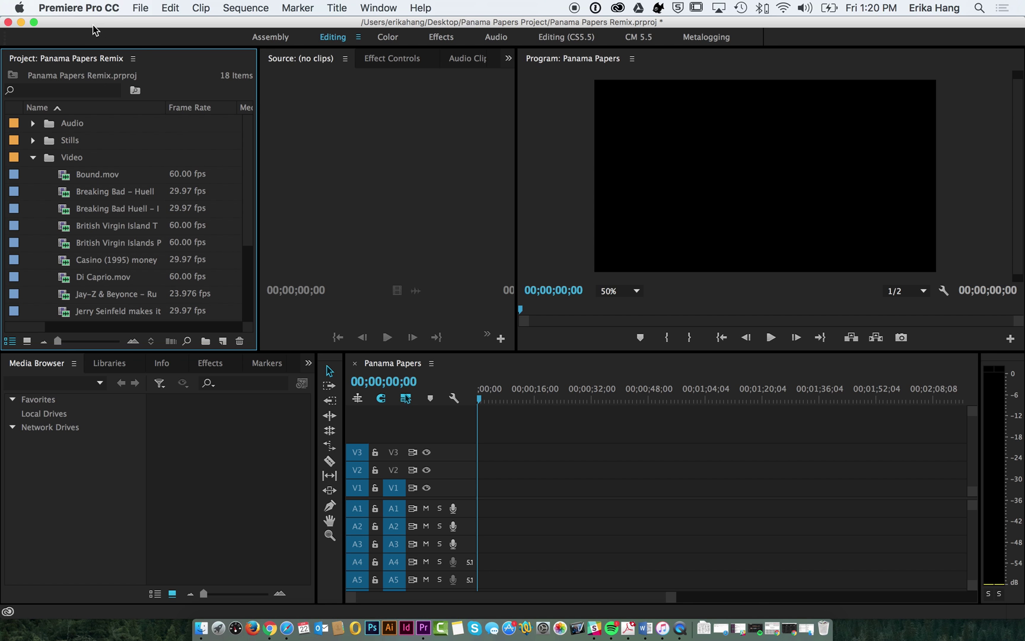
left_click_drag(94, 30, 149, 30)
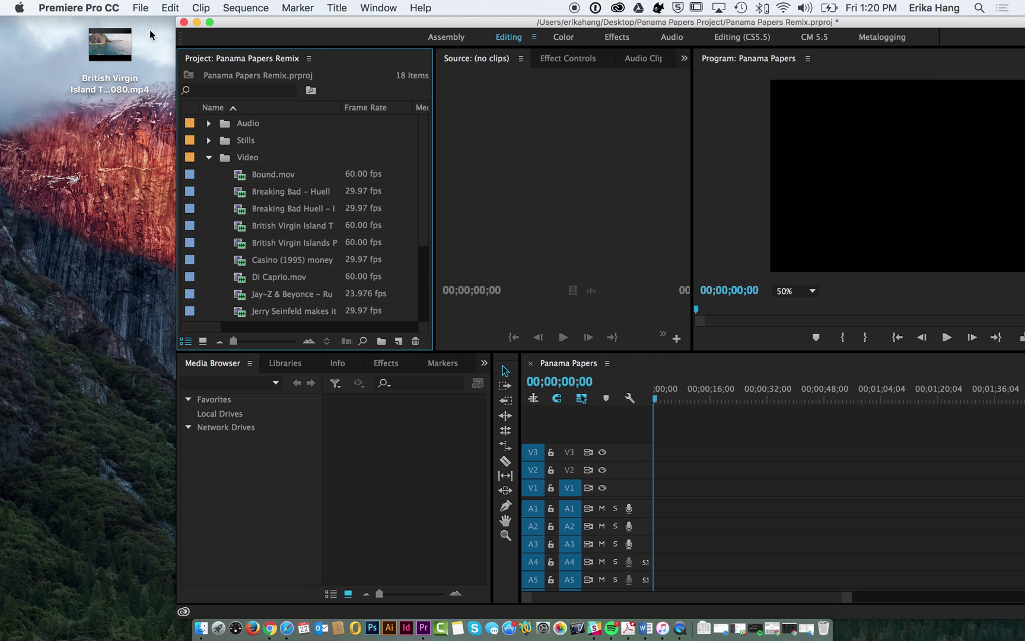
left_click(120, 59)
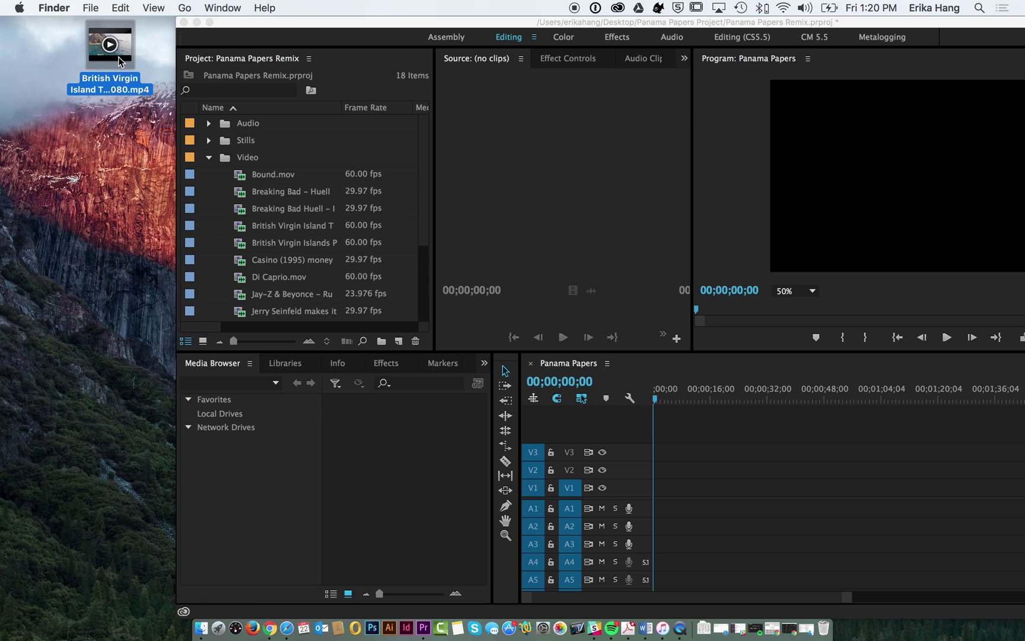
key("space")
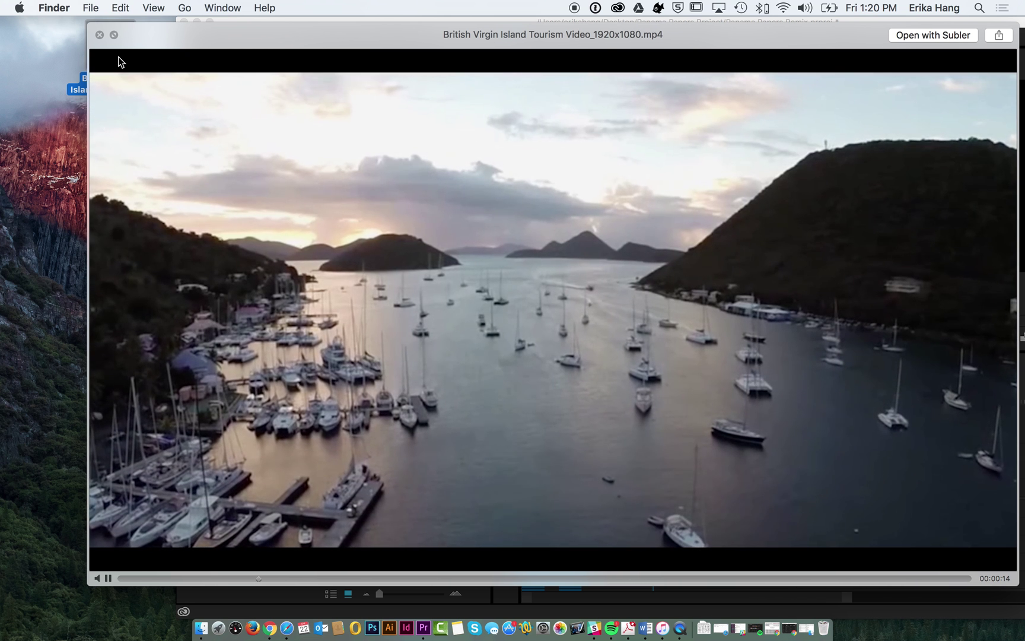
key("space")
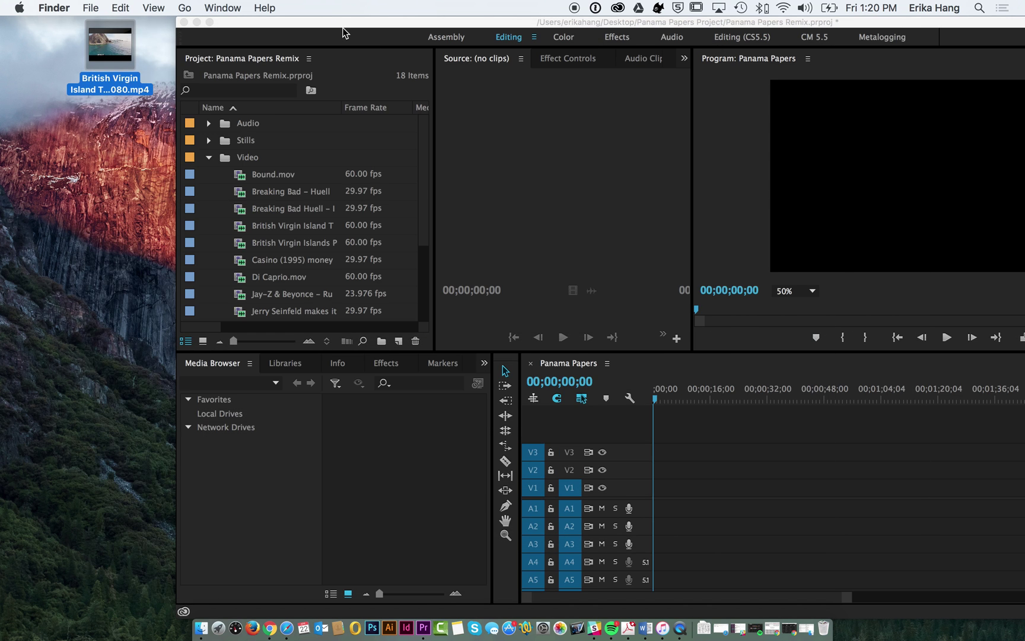
left_click_drag(345, 25, 176, 3)
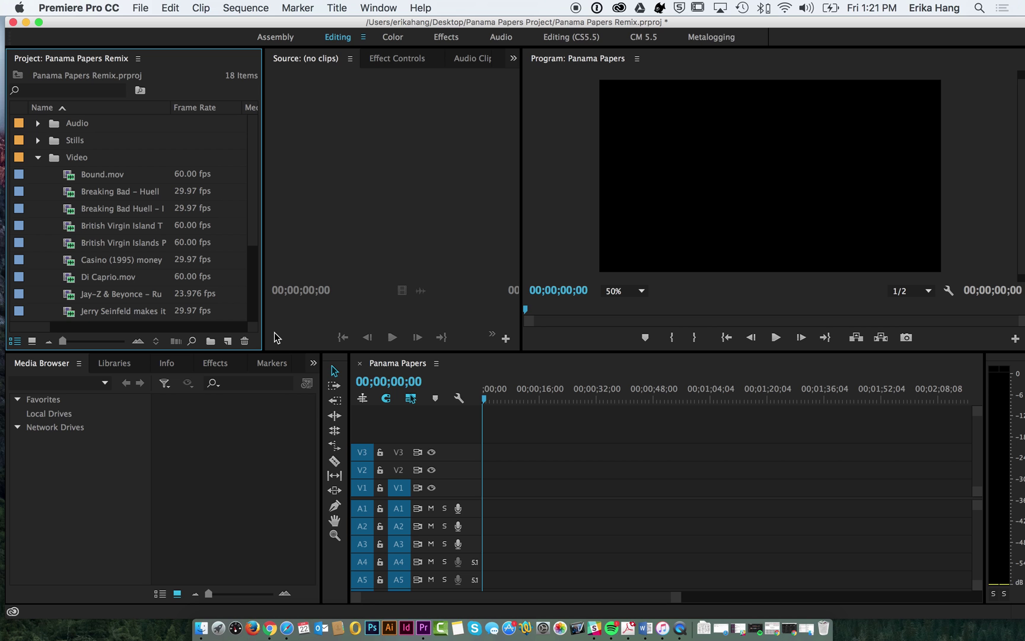
Load the British Virgin Island clip in a widened Source monitor and set its out point at 00:00:38:48
left_click(114, 229)
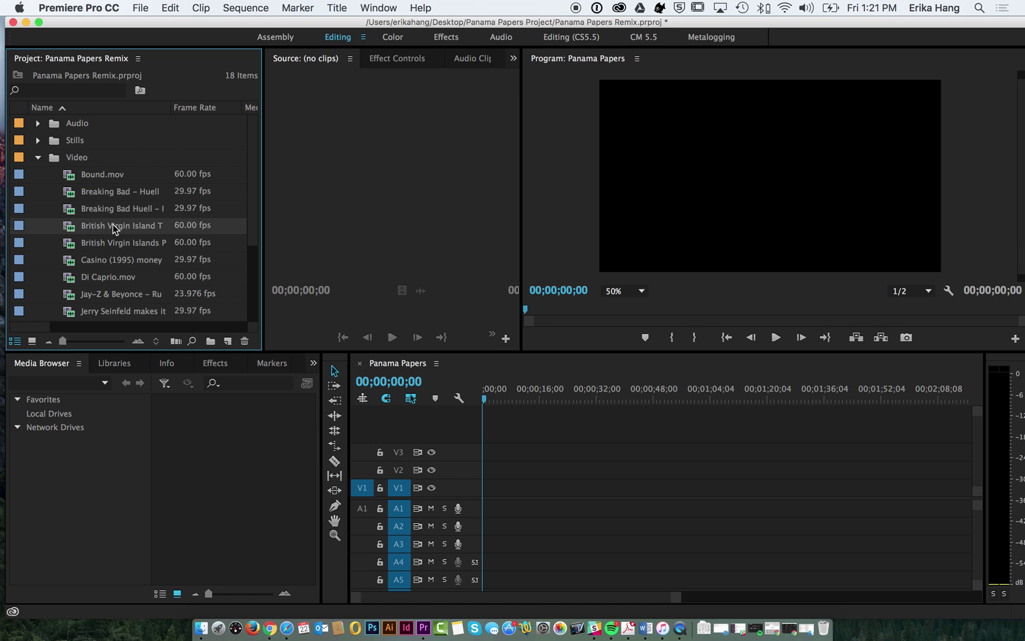
double_click(67, 230)
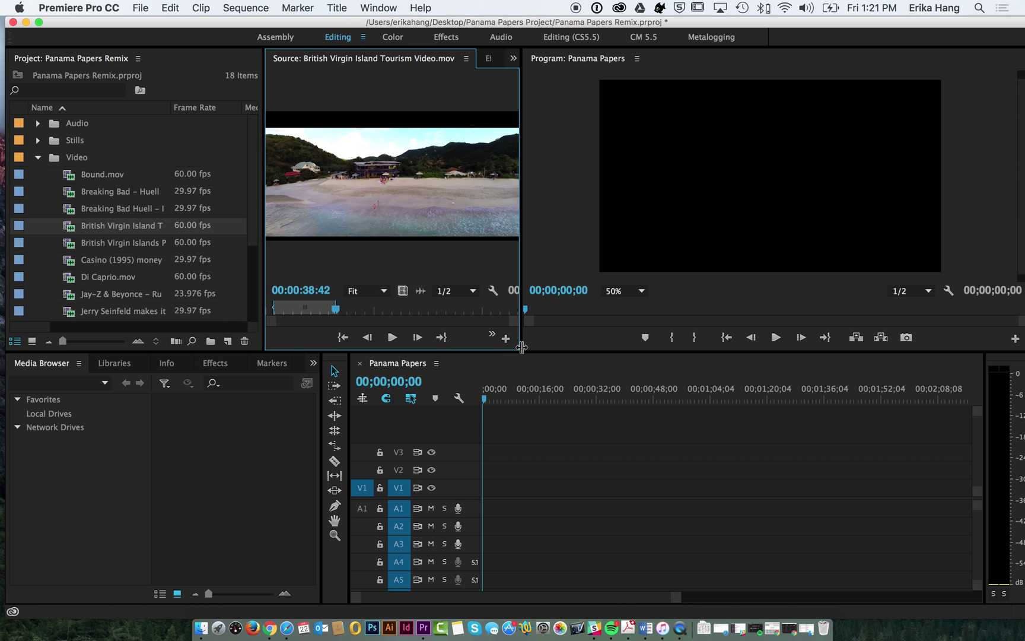
left_click_drag(522, 343, 657, 342)
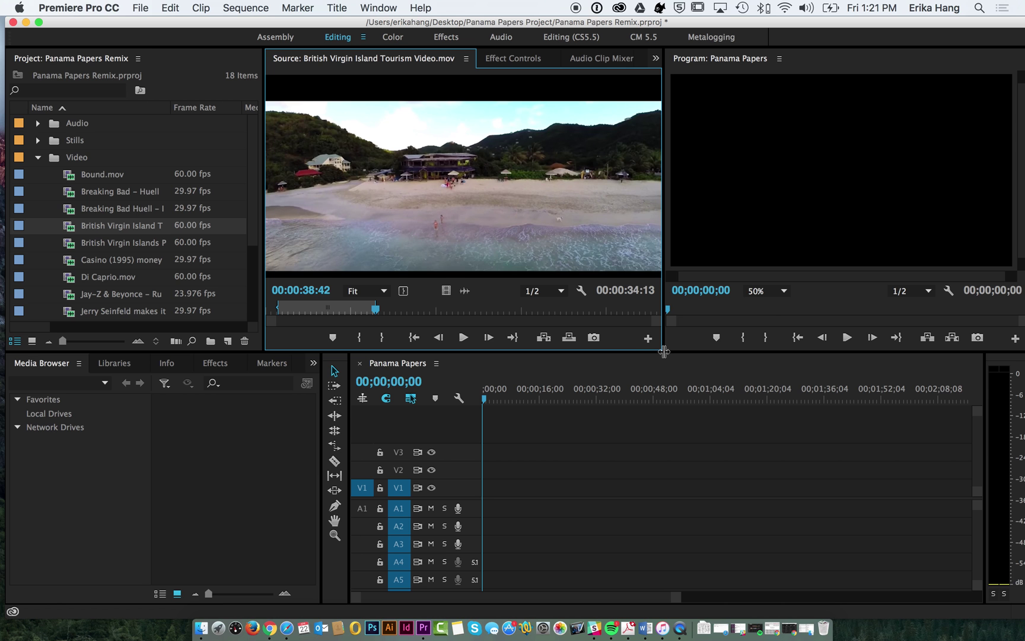
left_click_drag(373, 313, 274, 317)
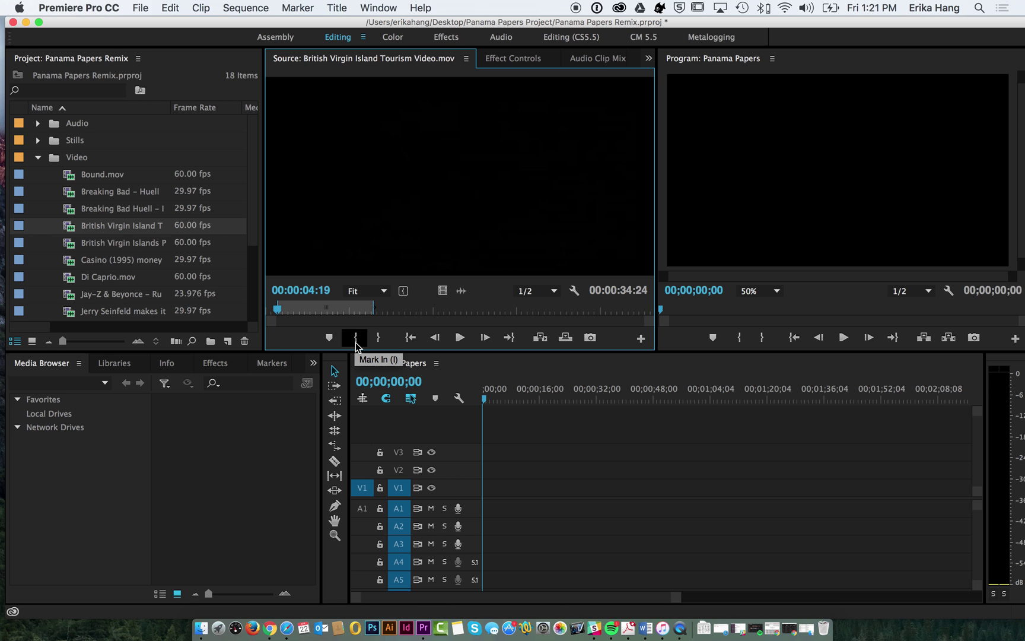
left_click(287, 310)
left_click_drag(287, 310, 374, 318)
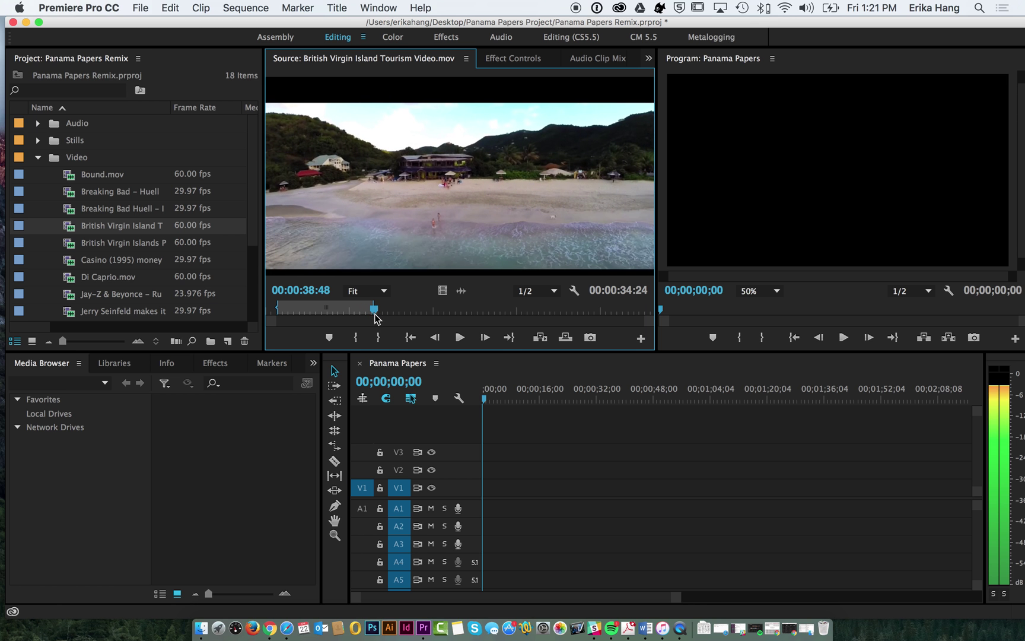
left_click(379, 339)
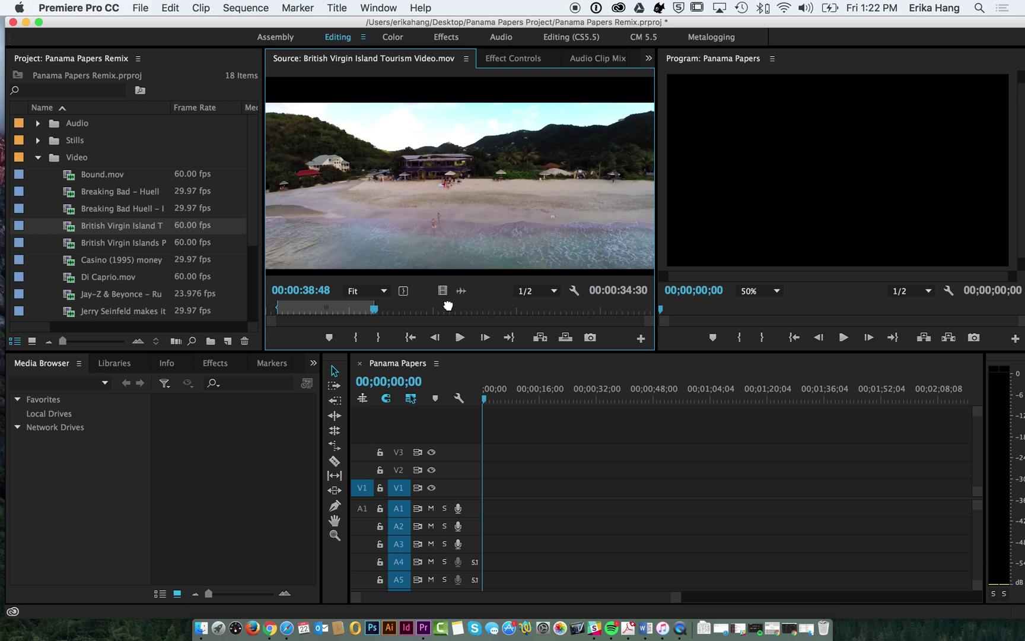
Place the trimmed island video on V1, keeping the sequence's existing settings, and heighten the track
left_click_drag(442, 290, 488, 495)
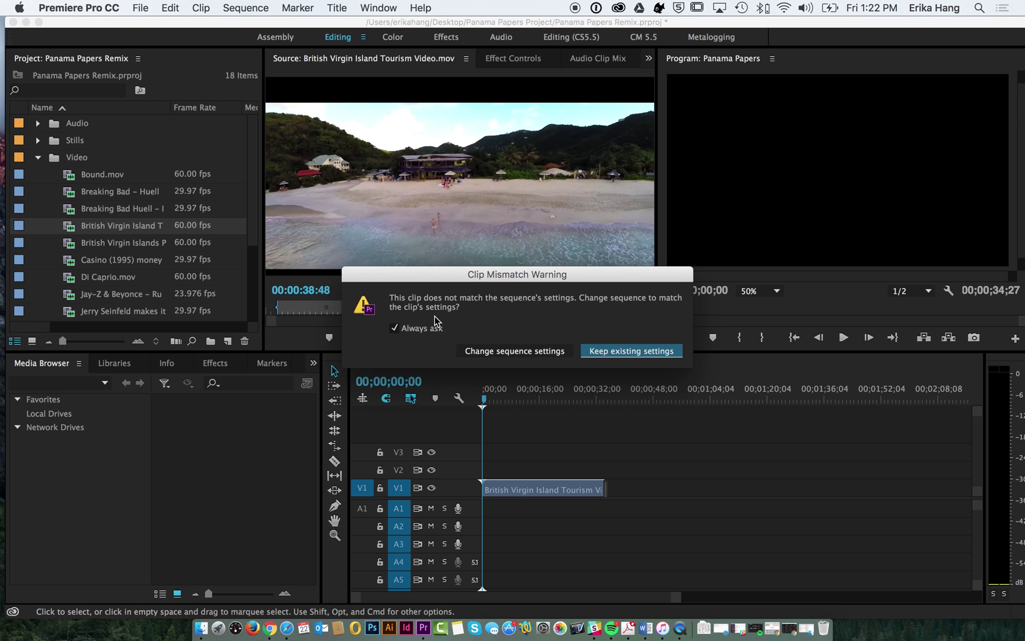
left_click(672, 354)
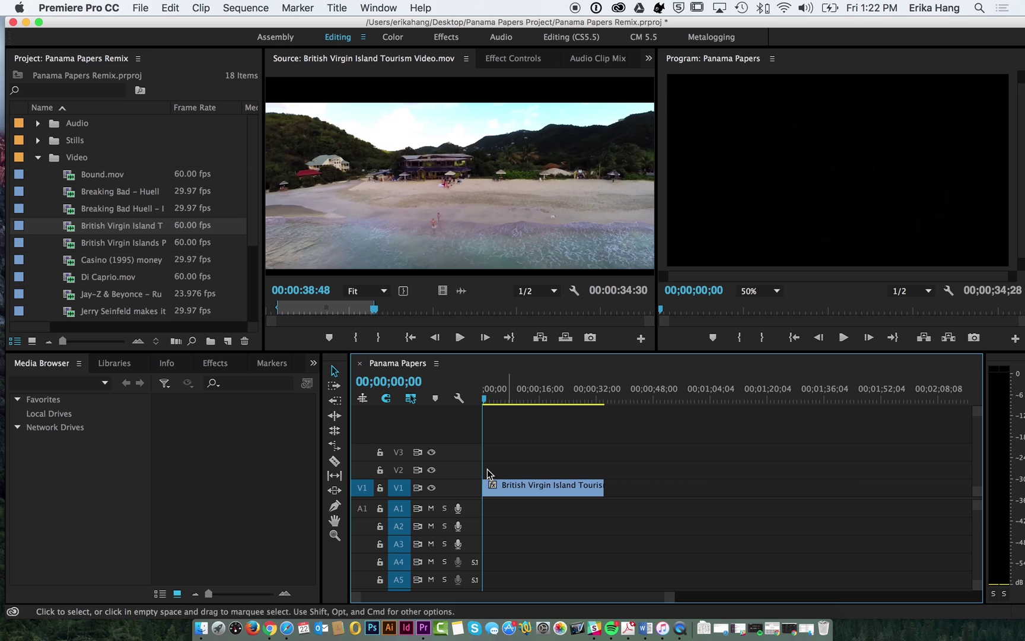
left_click_drag(452, 479, 453, 461)
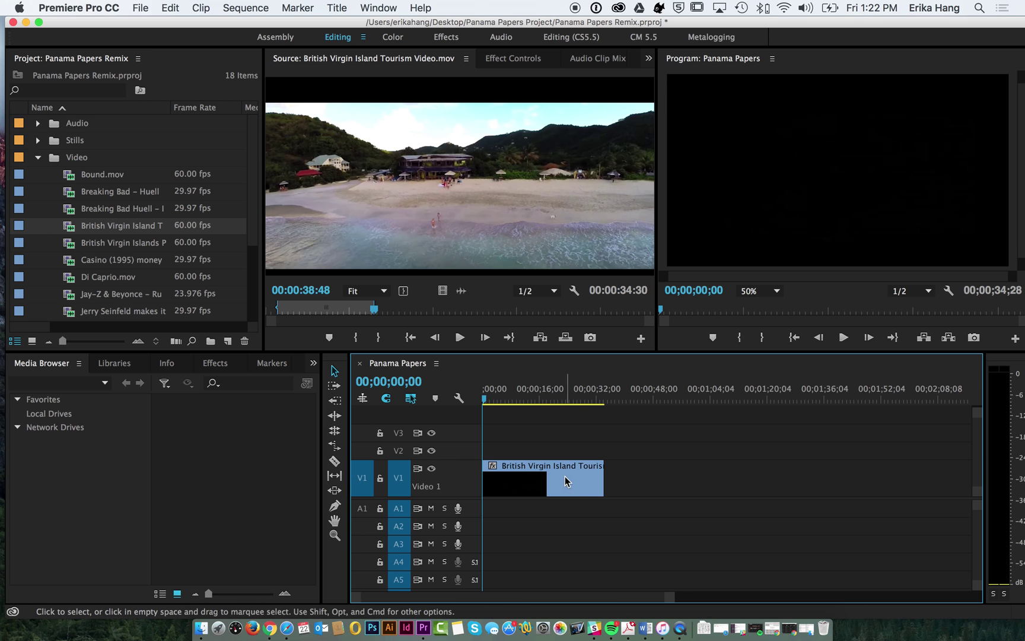
Widen the Program monitor and scale the island clip up until it fills the frame
scroll(567, 480, "right", 2)
scroll(561, 482, "left", 2)
left_click_drag(486, 401, 543, 399)
left_click_drag(657, 341, 423, 335)
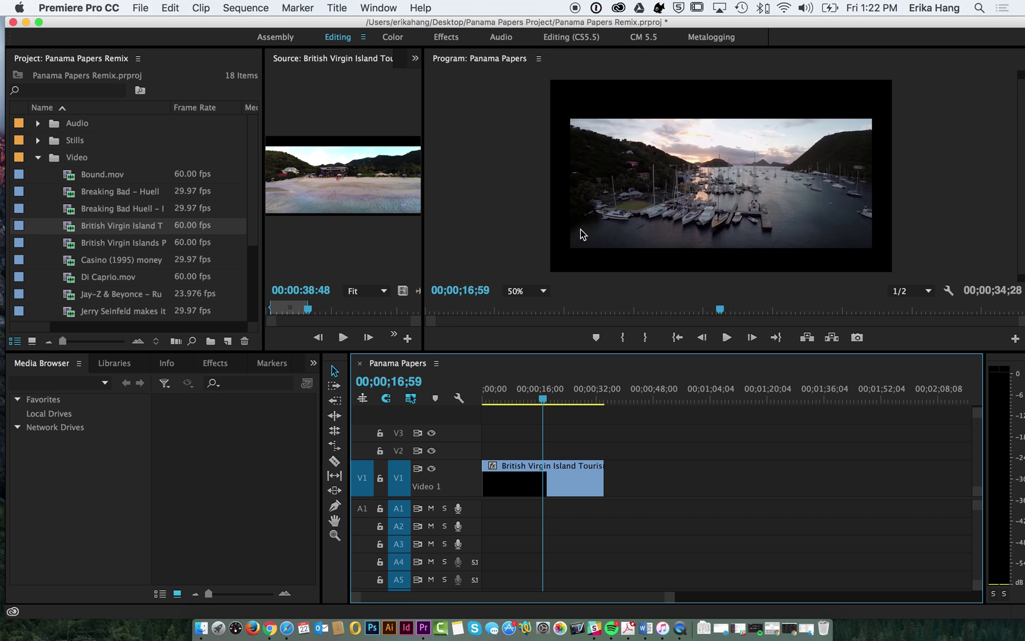
left_click(663, 203)
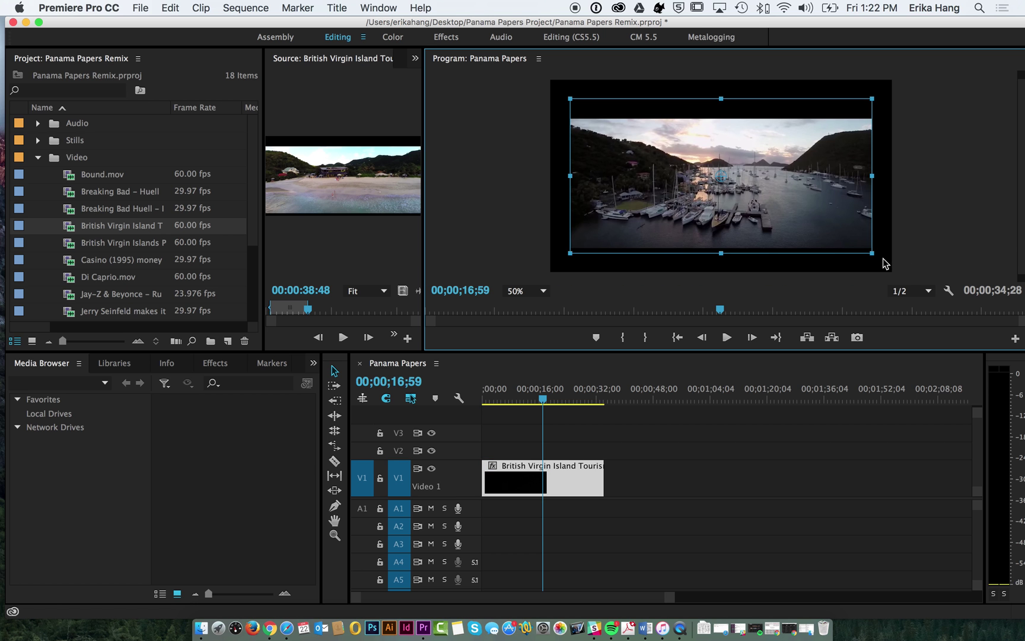
left_click_drag(873, 255, 914, 291)
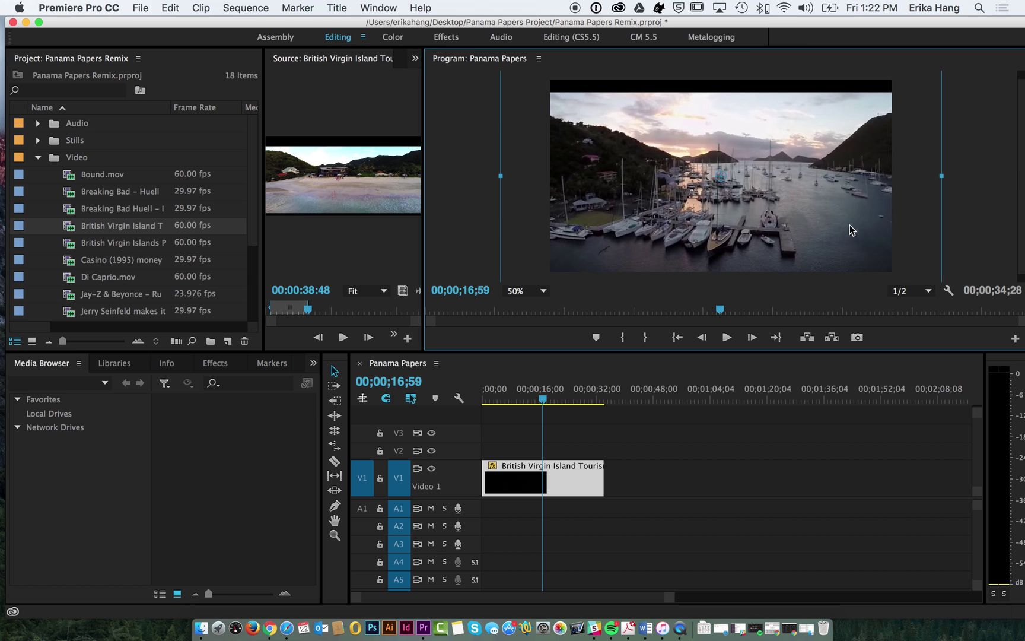
left_click_drag(847, 219, 847, 209)
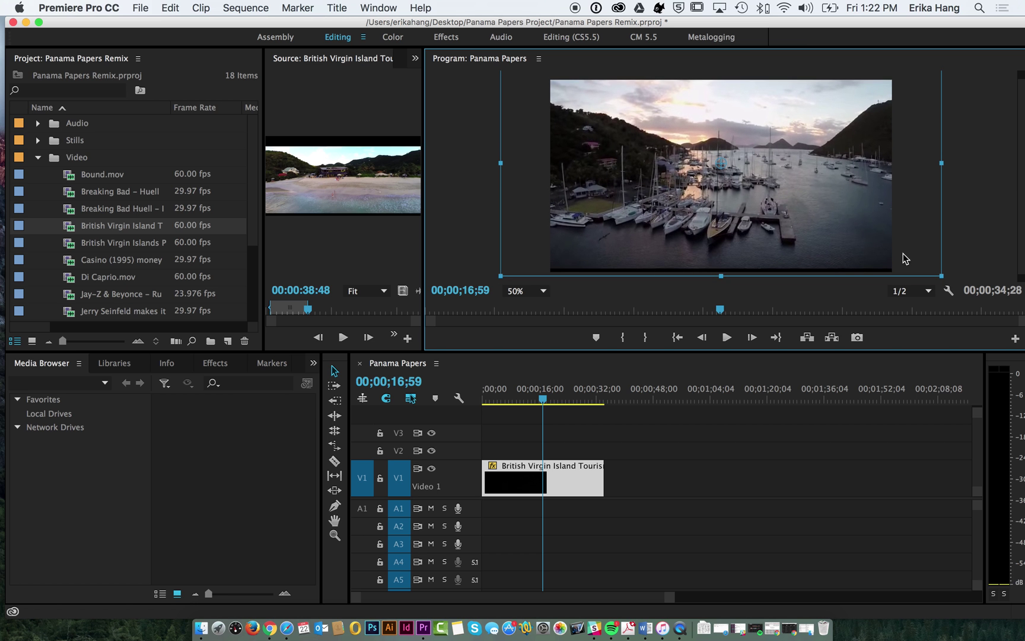
left_click_drag(941, 275, 953, 282)
left_click_drag(822, 196, 824, 203)
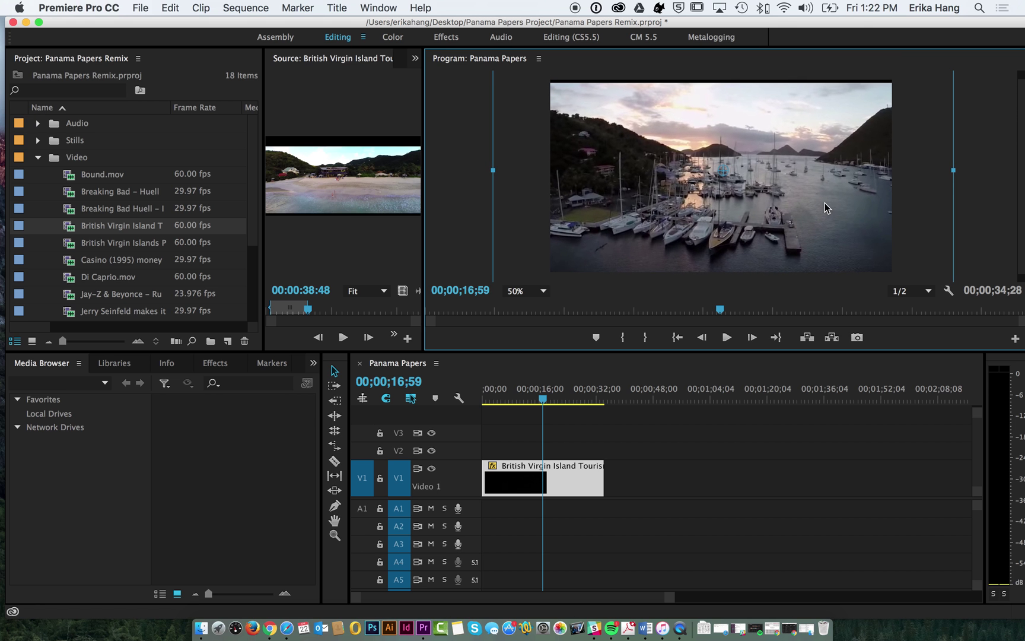
View the Program monitor at 25%, nudge the picture into place, and deselect it
left_click(526, 291)
left_click(527, 341)
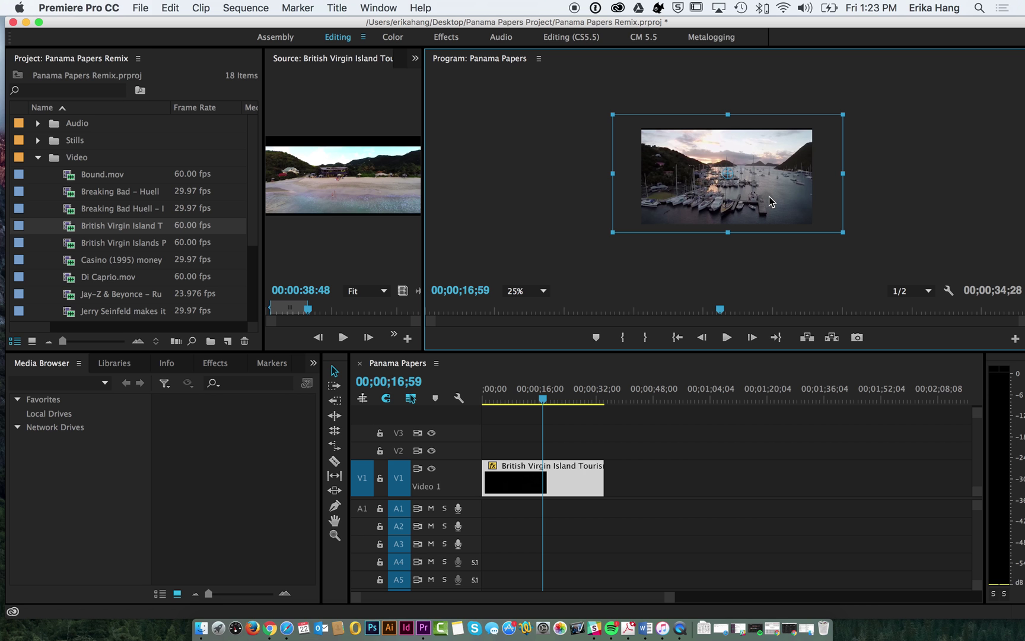
left_click_drag(768, 197, 769, 195)
left_click(764, 253)
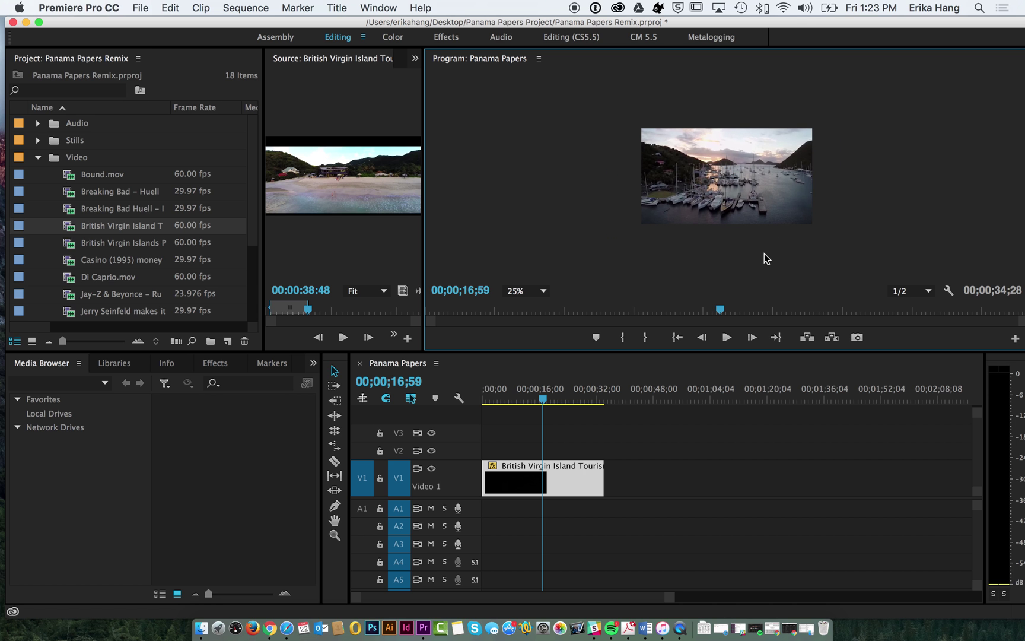
left_click_drag(539, 397, 512, 408)
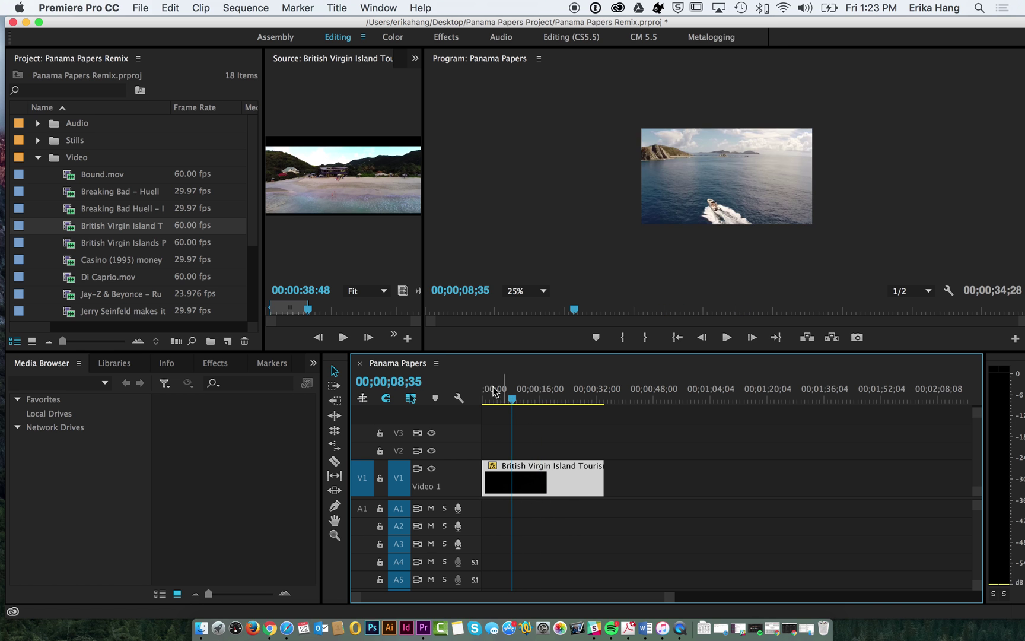
Widen the Source monitor and place the clip's audio only on track A1
left_click_drag(423, 339, 634, 344)
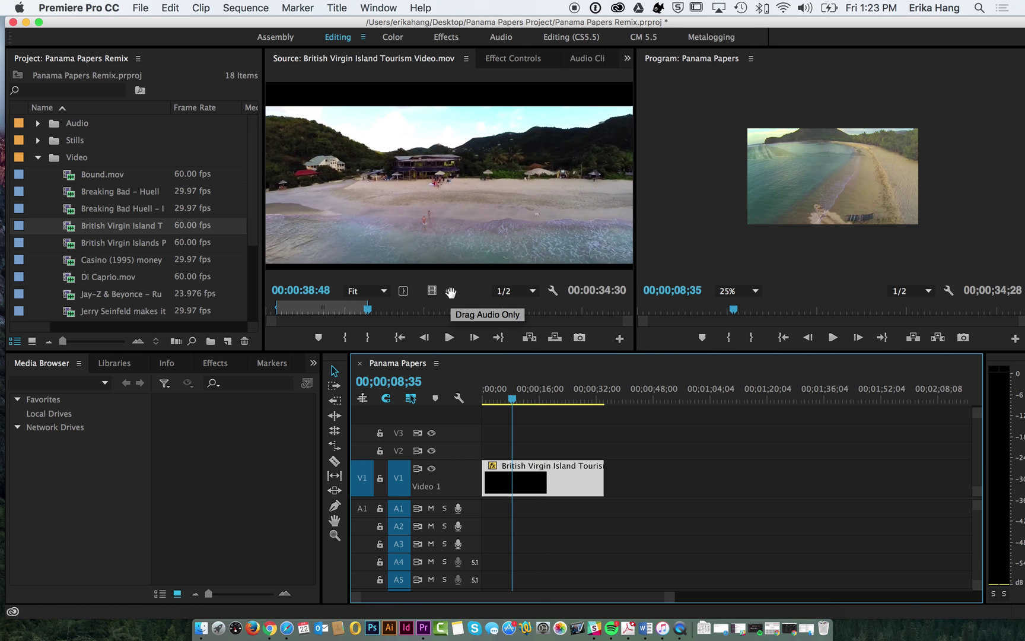
left_click_drag(451, 292, 532, 315)
left_click(362, 509)
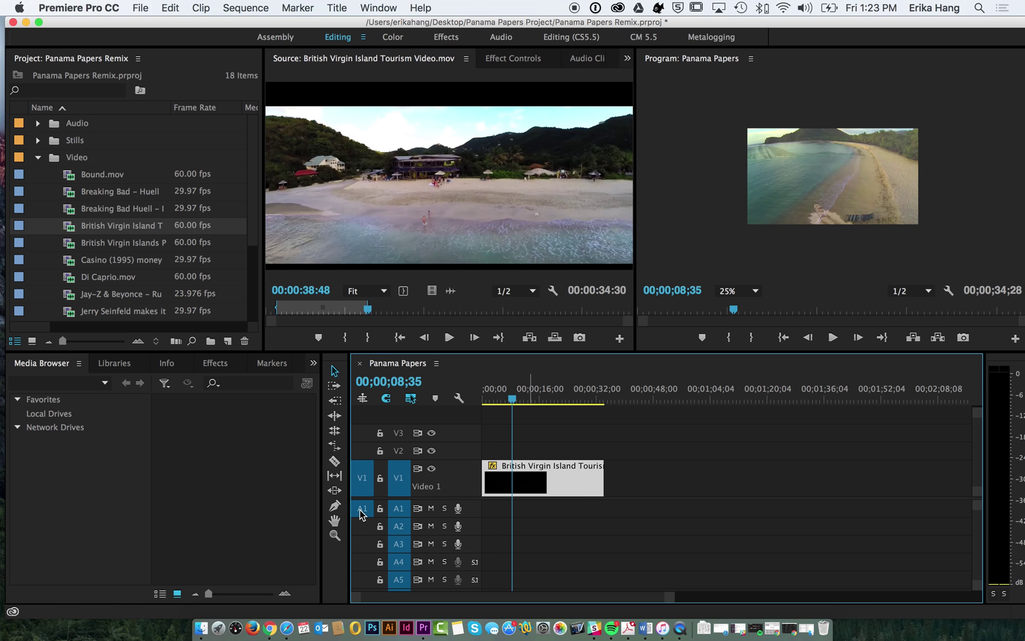
left_click_drag(450, 290, 617, 508)
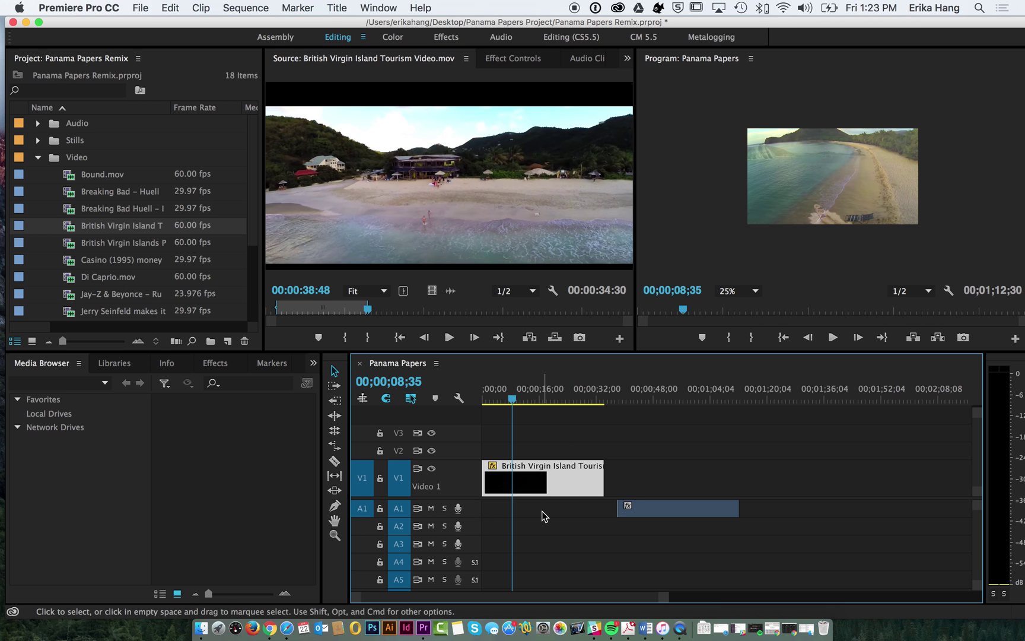
Enlarge track A1 and delete the audio clip from it
left_click_drag(450, 517, 450, 551)
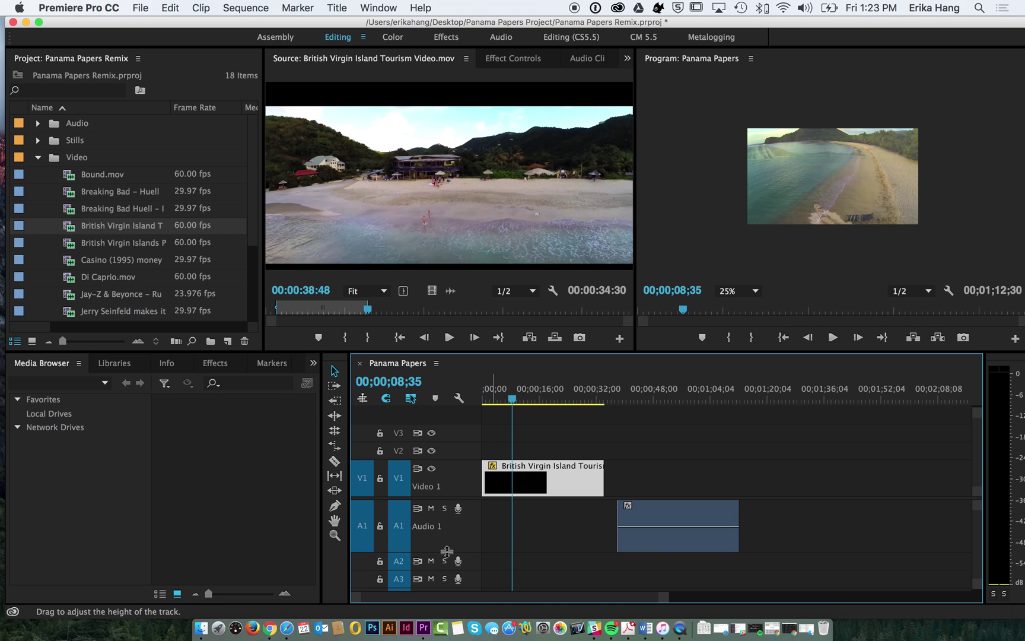
left_click(661, 514)
key("Delete")
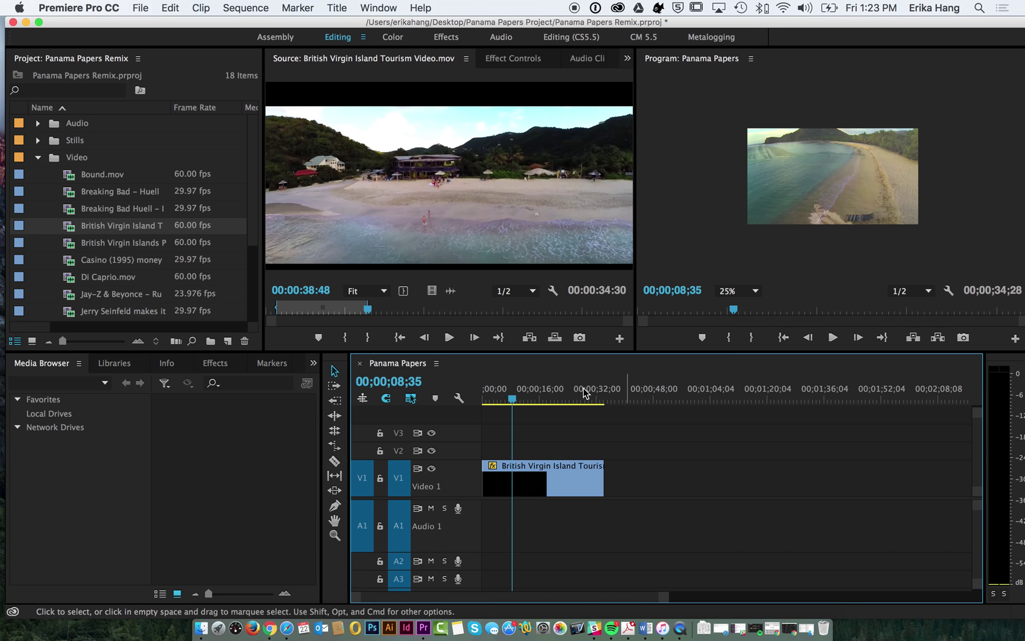
Add a second copy of the island clip with audio at 00;00;48;21 and select it
left_click(480, 193)
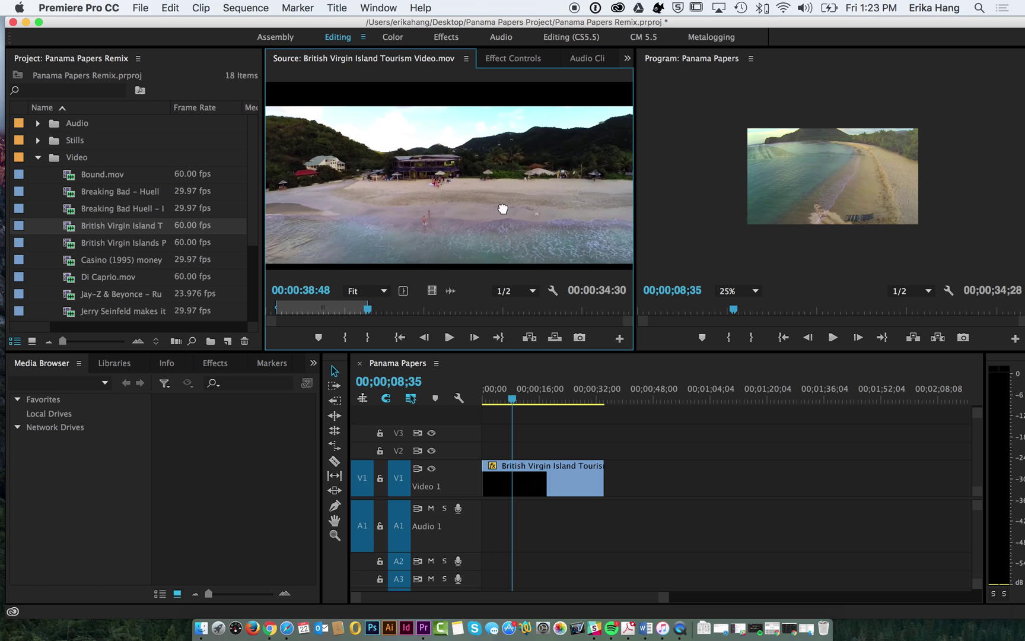
left_click_drag(503, 211, 656, 485)
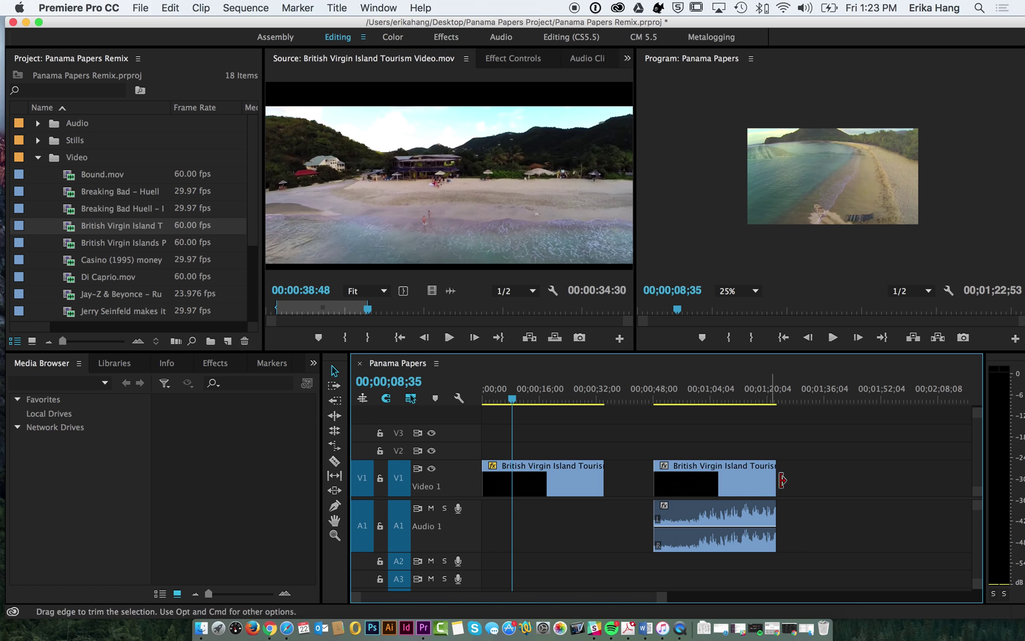
left_click(741, 484)
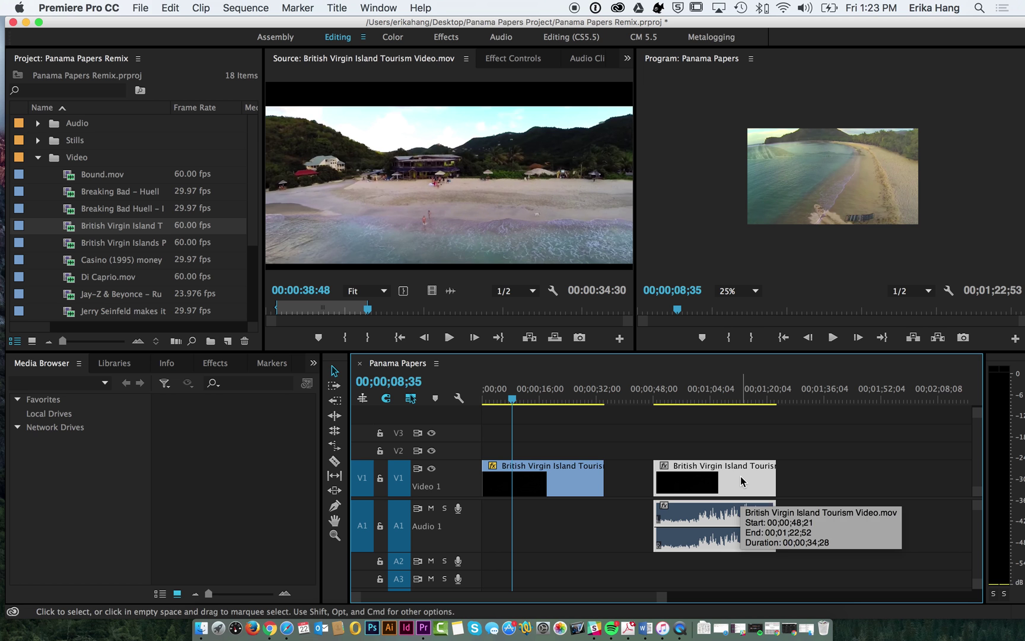
Unlink the second copy's audio from its video and move the parts apart
right_click(741, 481)
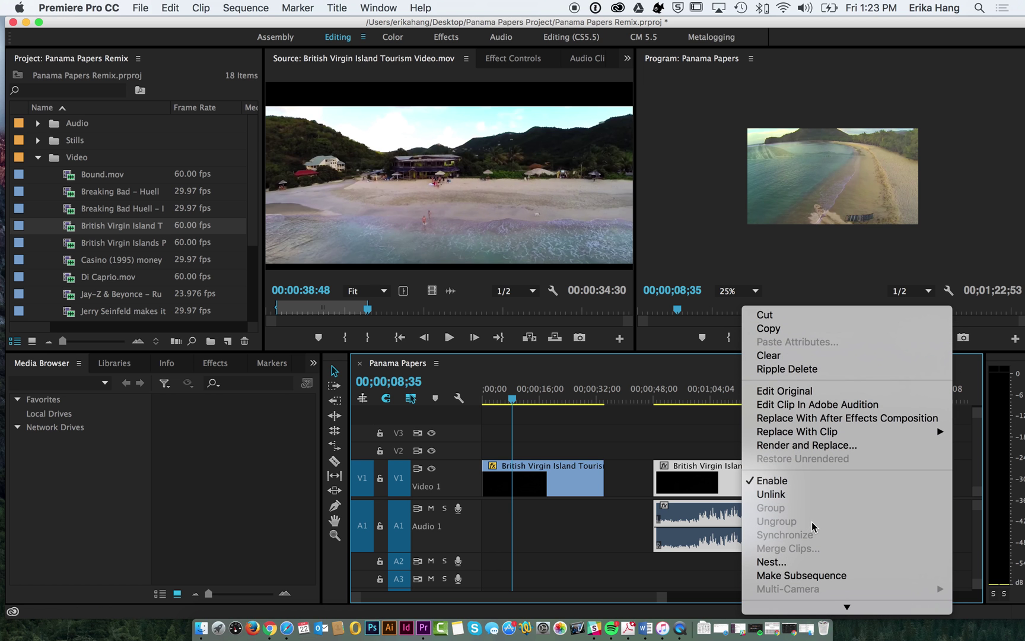
left_click(804, 497)
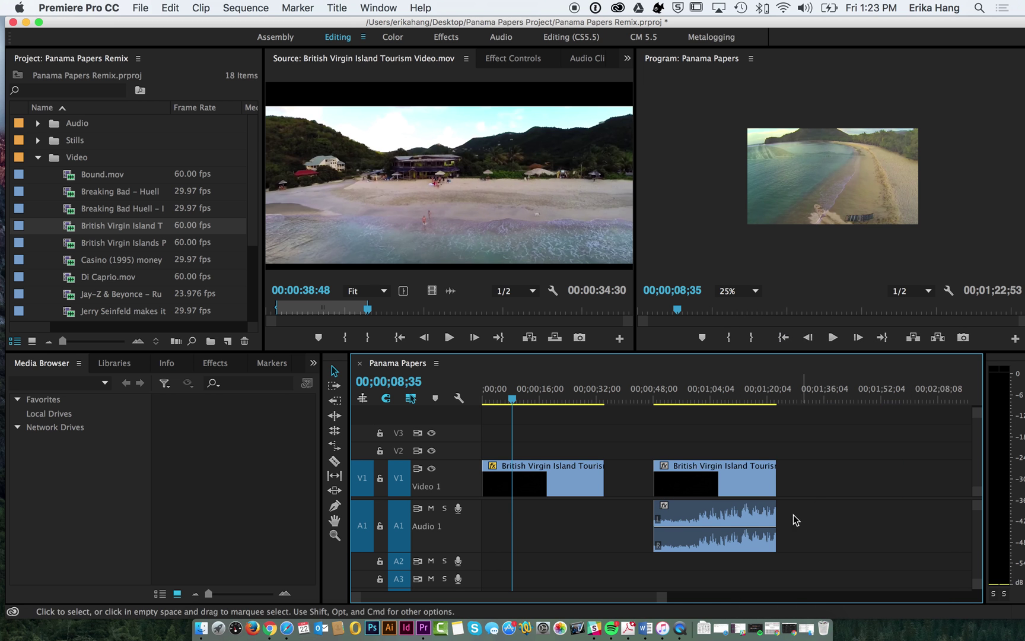
left_click_drag(765, 522, 888, 522)
left_click_drag(746, 477, 773, 481)
key("Delete")
mouse_move(795, 521)
left_mouse_down()
mouse_move(642, 525)
mouse_move(796, 522)
left_mouse_up()
key("super+z")
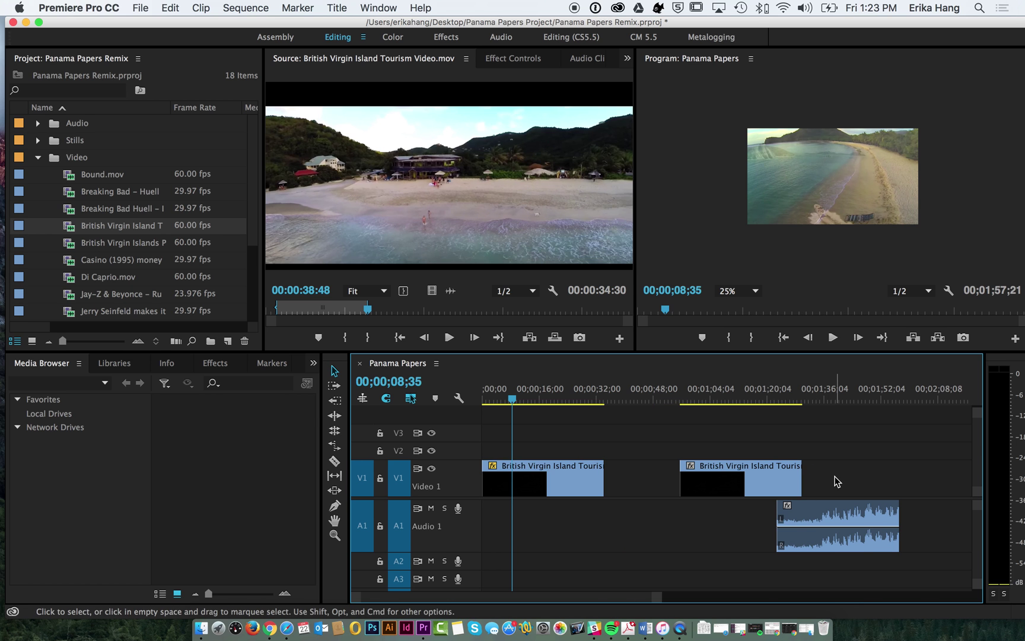
Delete the second copy's audio from A1 and its video from V1
left_click(837, 516)
key("Delete")
left_click_drag(769, 471, 794, 475)
key("Delete")
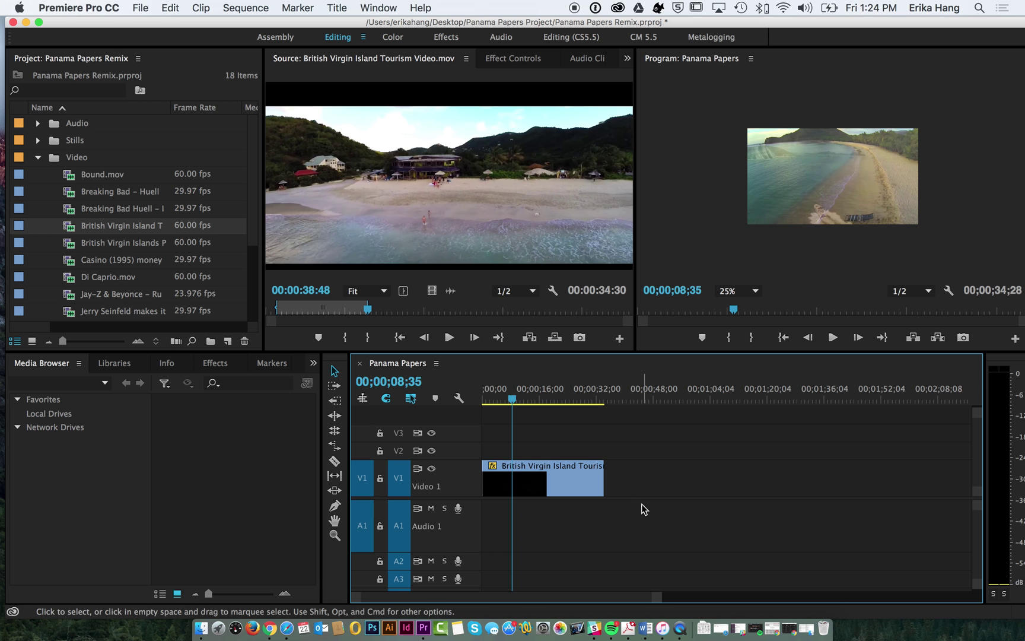
left_click_drag(513, 399, 579, 409)
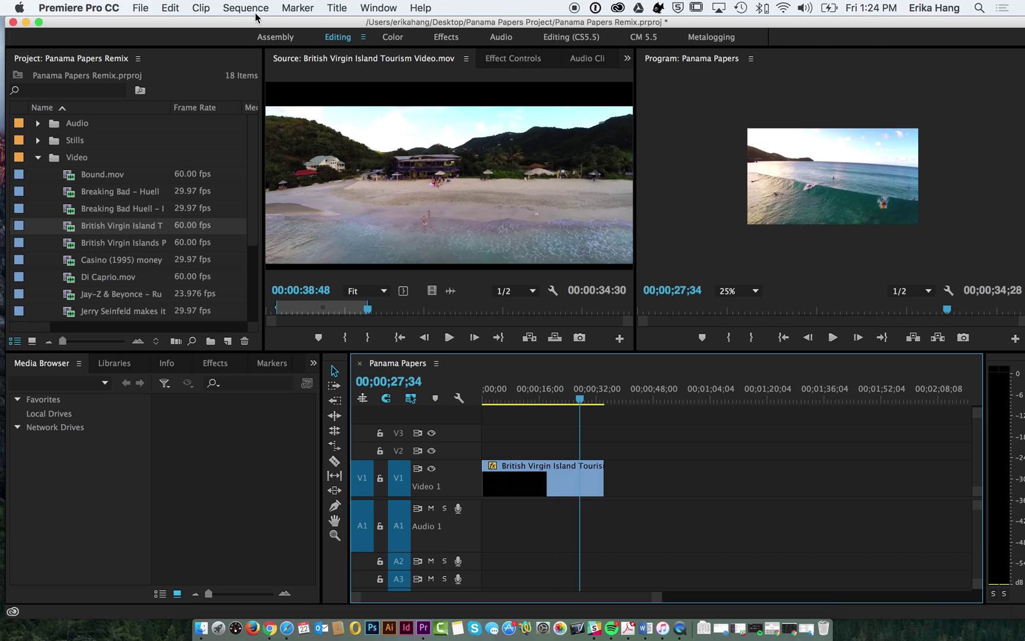
Preview British Virgin Island Tourism Video_1920x1080.mp4 from the desktop in Quick Look, then close it
left_click_drag(255, 22, 347, 28)
left_click(87, 55)
key("space")
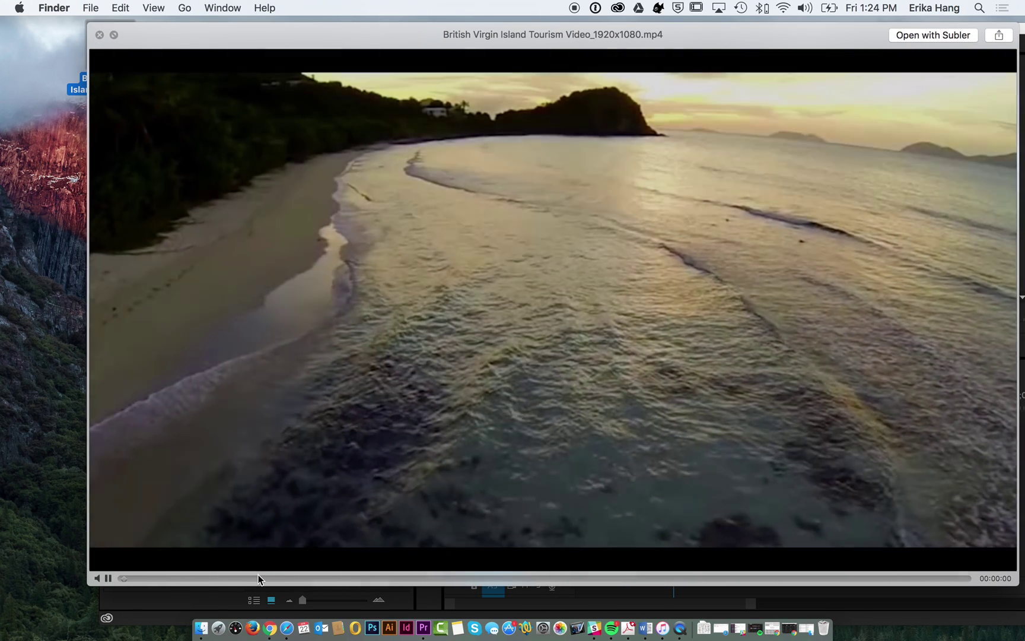
left_click_drag(258, 574, 328, 577)
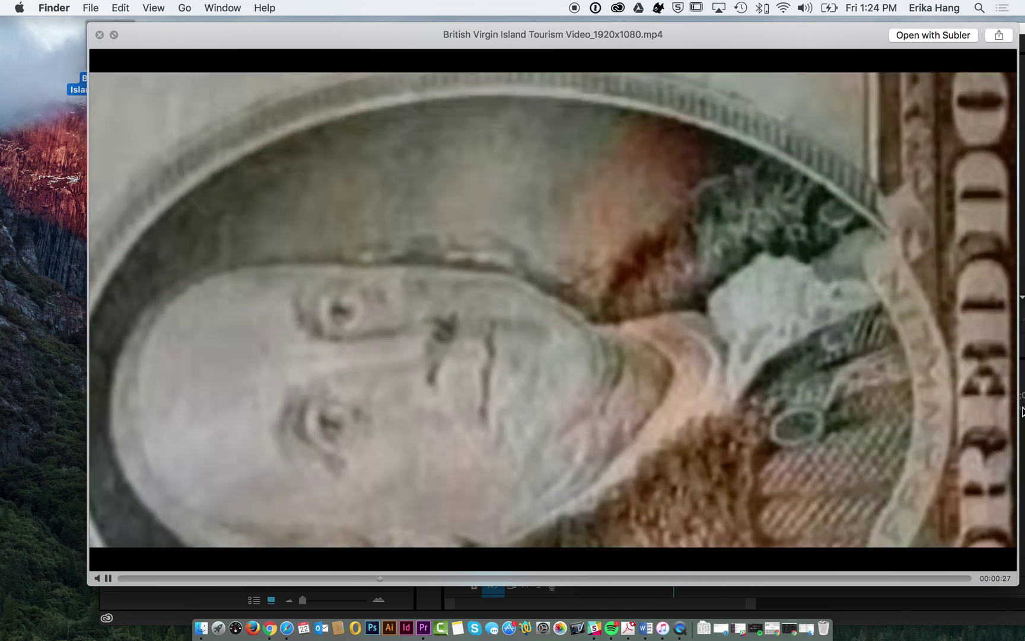
key("space")
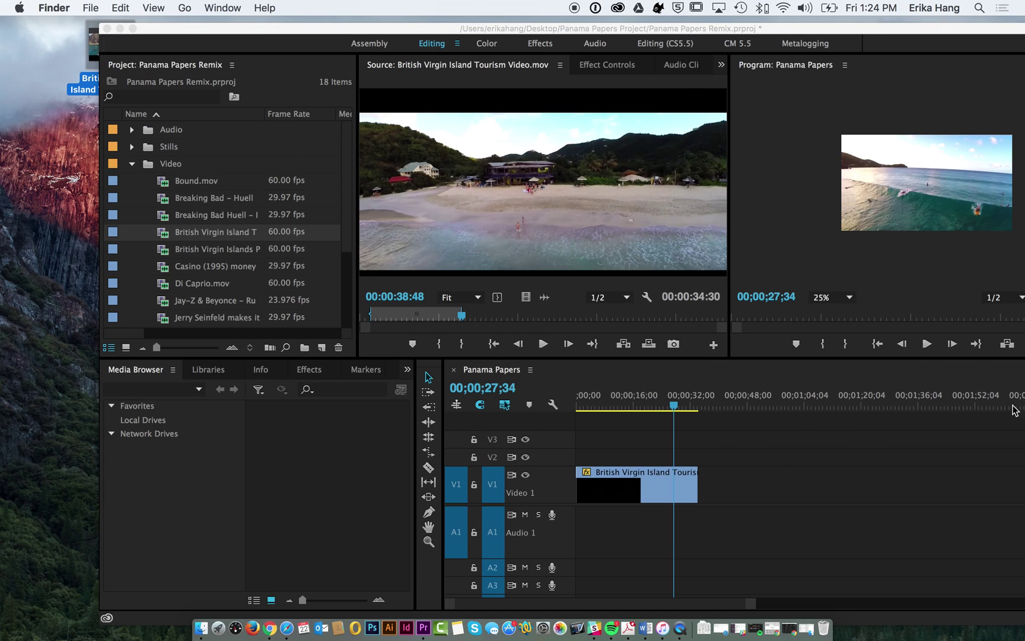
Widen the Program monitor at 50% zoom and show the beach frame at 00;00;33;58
double_click(357, 31)
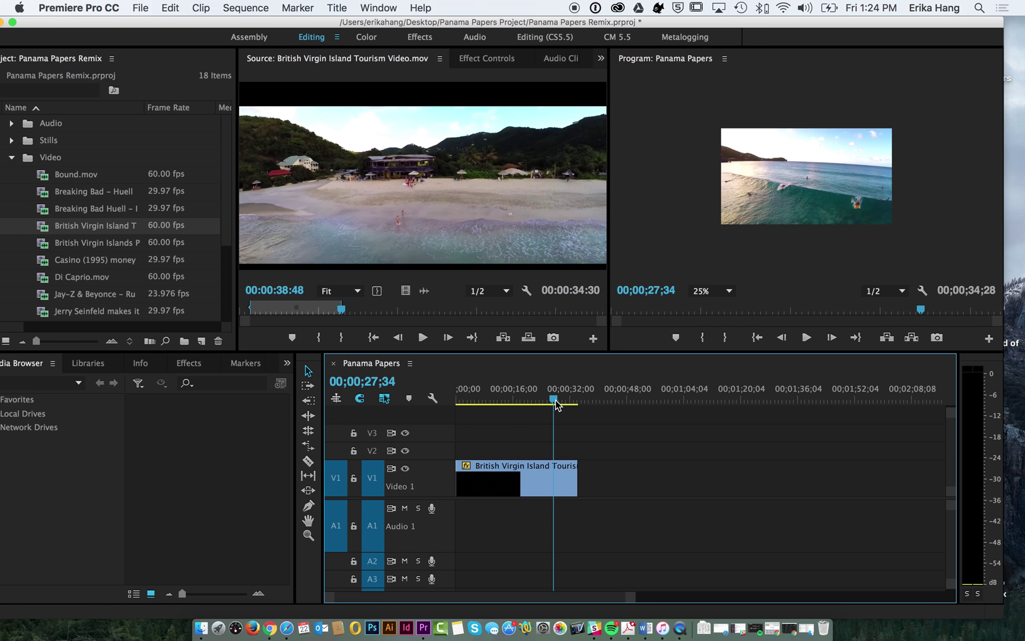
left_click_drag(556, 403, 565, 406)
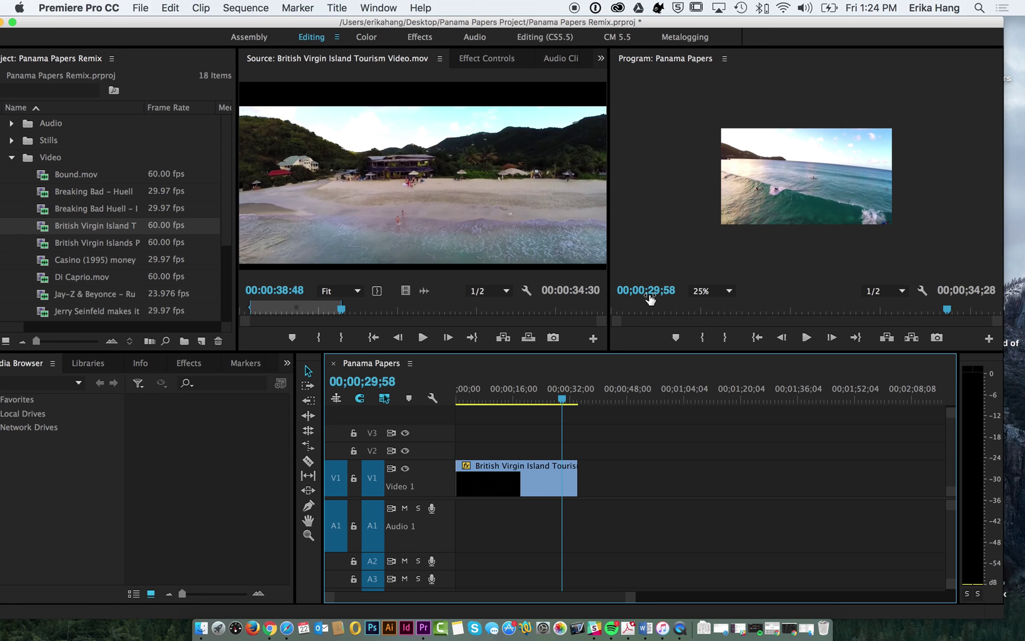
left_click_drag(612, 333, 454, 327)
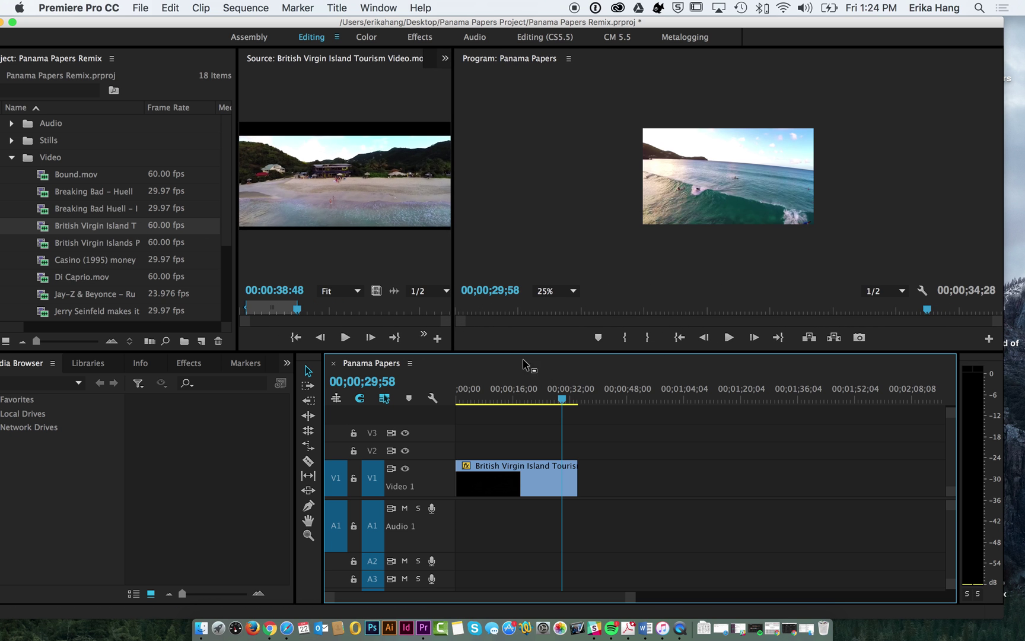
left_click(555, 291)
left_click(563, 353)
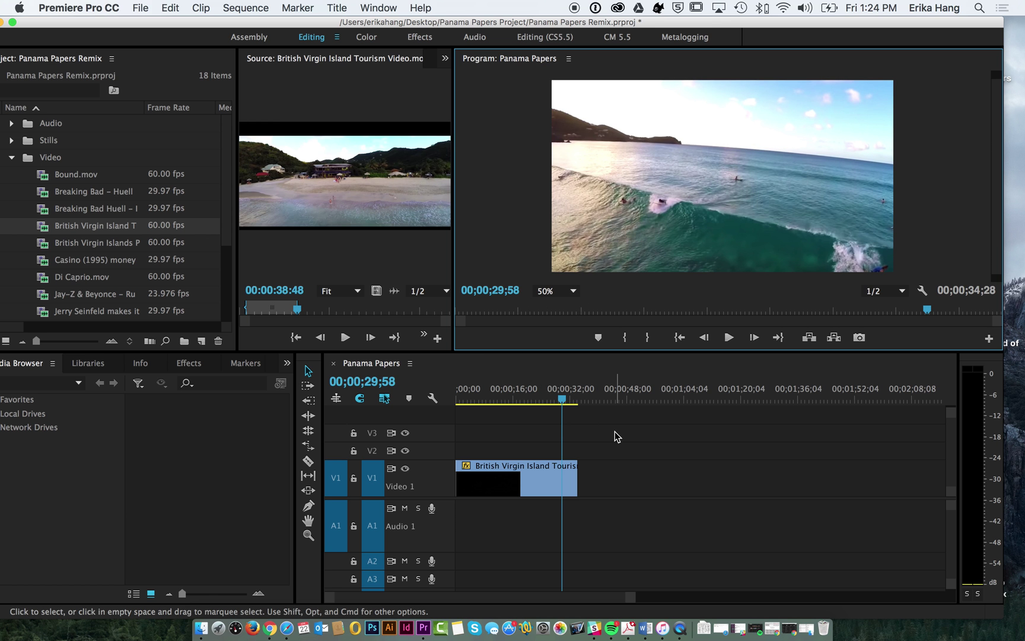
left_click_drag(563, 404, 579, 405)
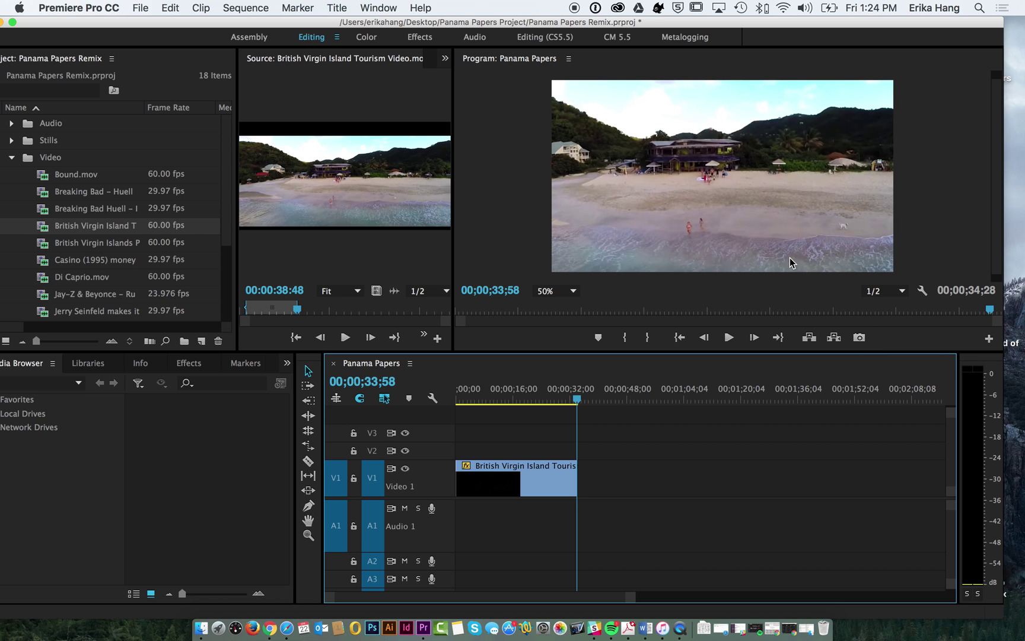
Export the current frame as JPEG 'Beach Freeze Frame' into Assets and import it into the project
left_click(858, 337)
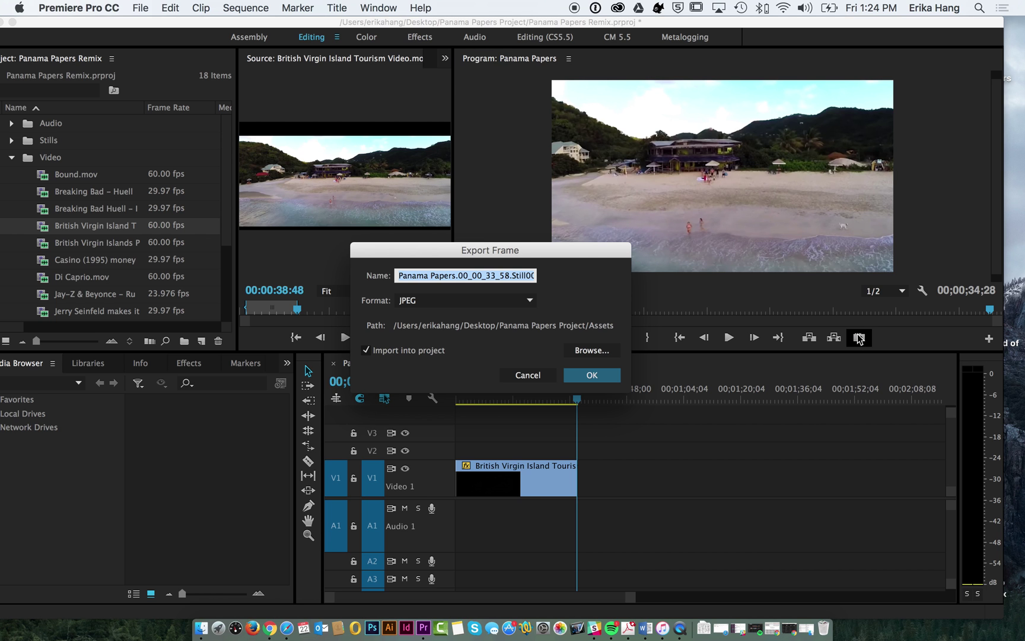
type("Beach Freeze Frame")
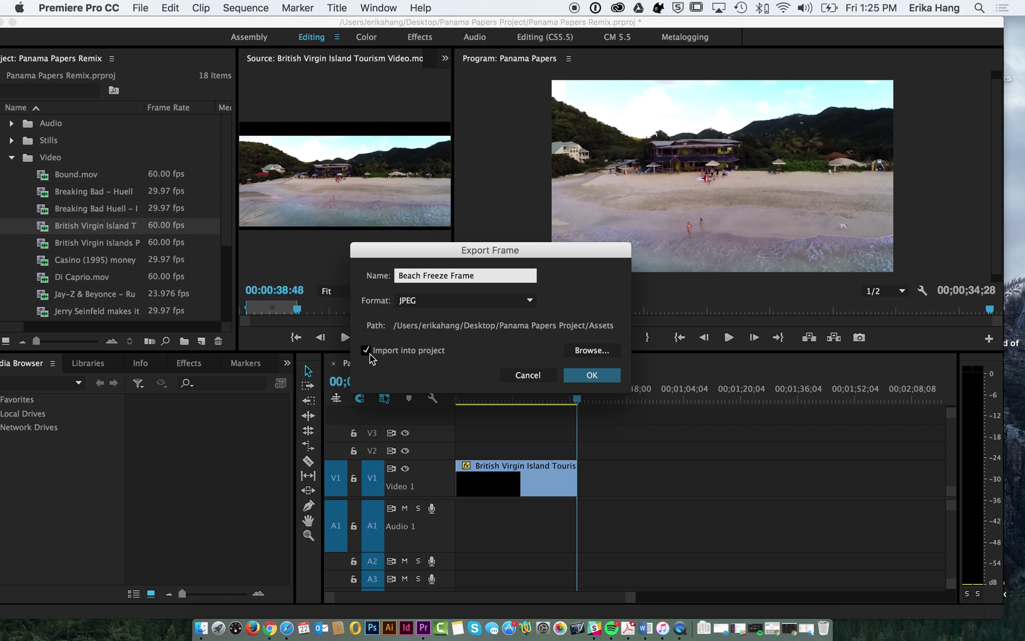
left_click(599, 350)
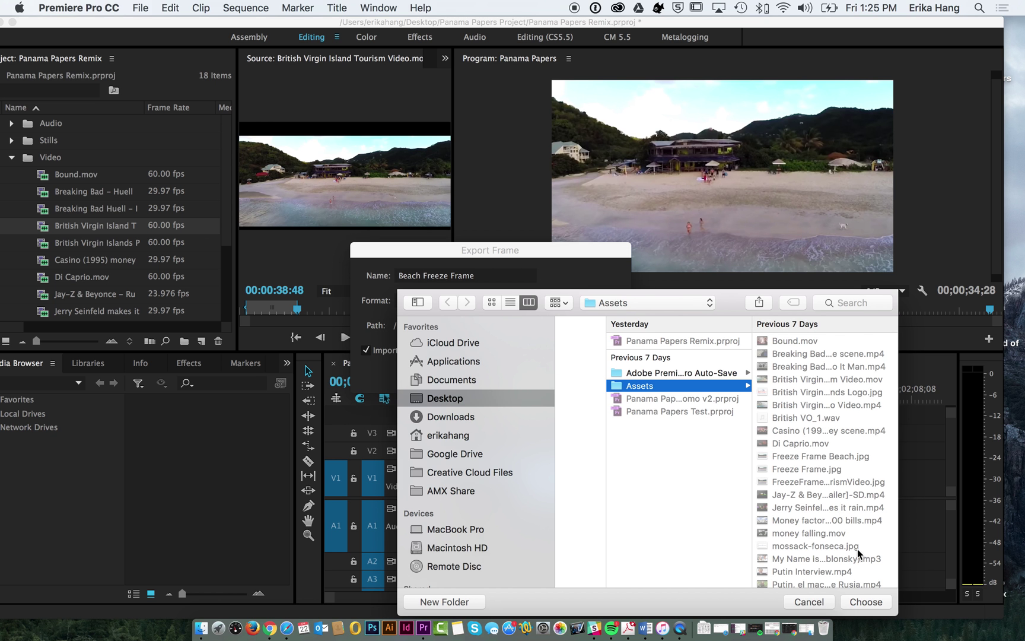
left_click(863, 602)
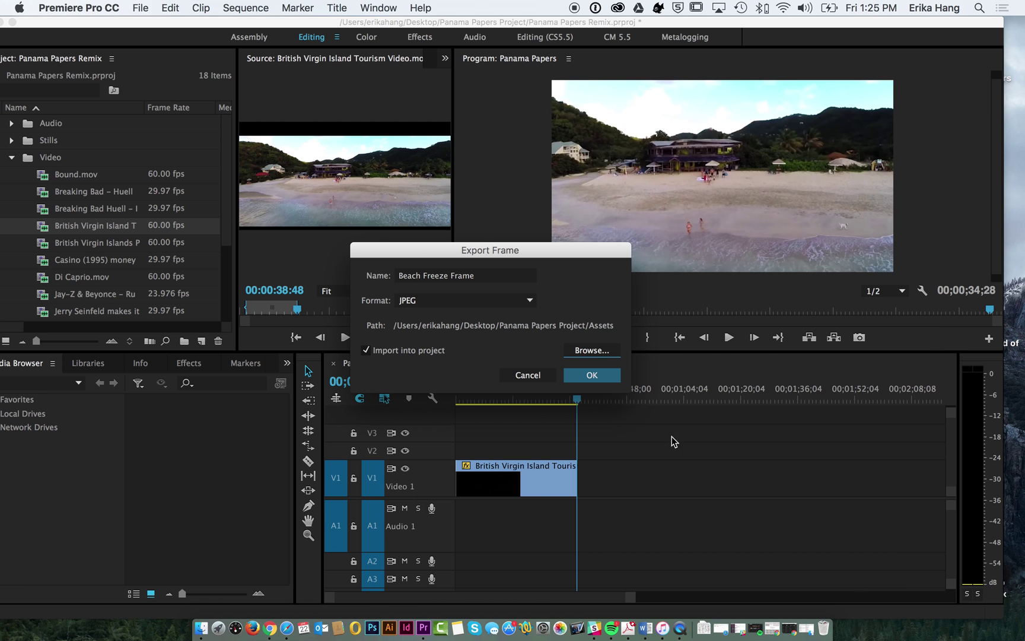
left_click(599, 378)
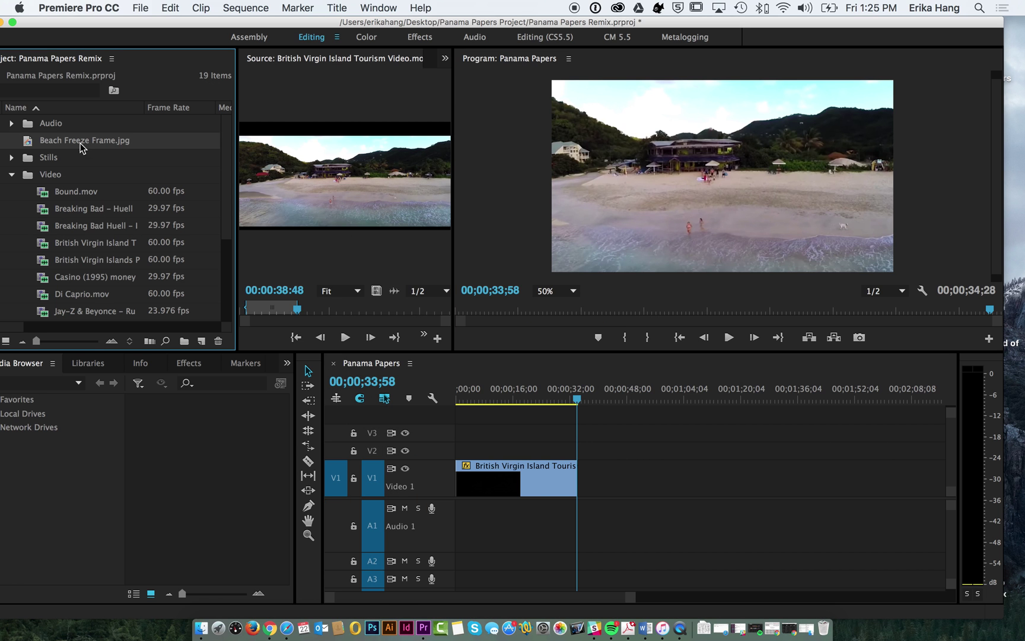
Collapse the Video bin and move Beach Freeze Frame.jpg into the Stills bin
left_click(11, 175)
left_click(11, 158)
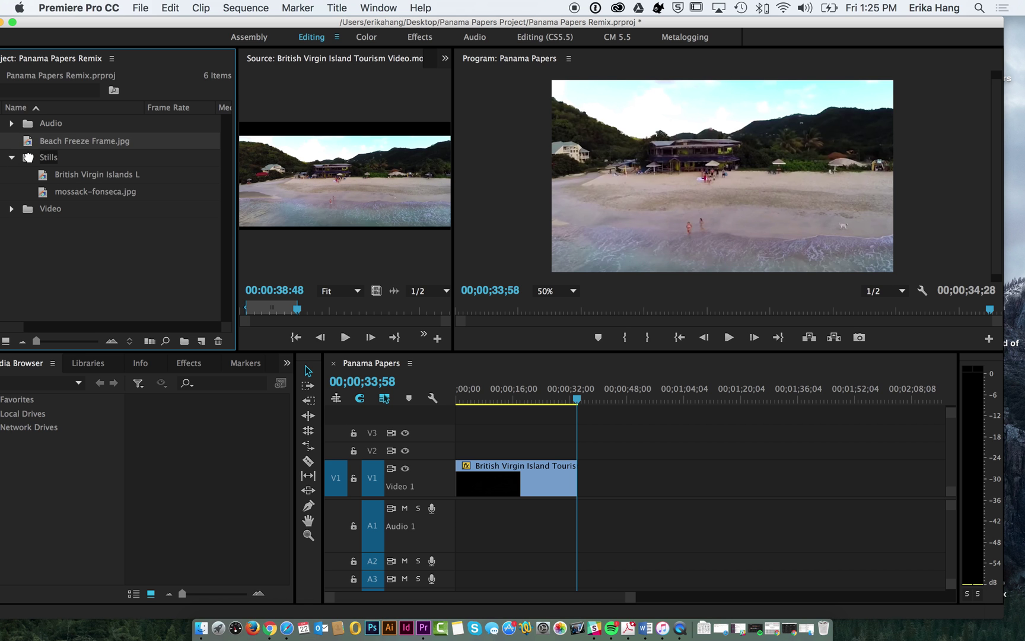
left_click_drag(28, 157, 585, 476)
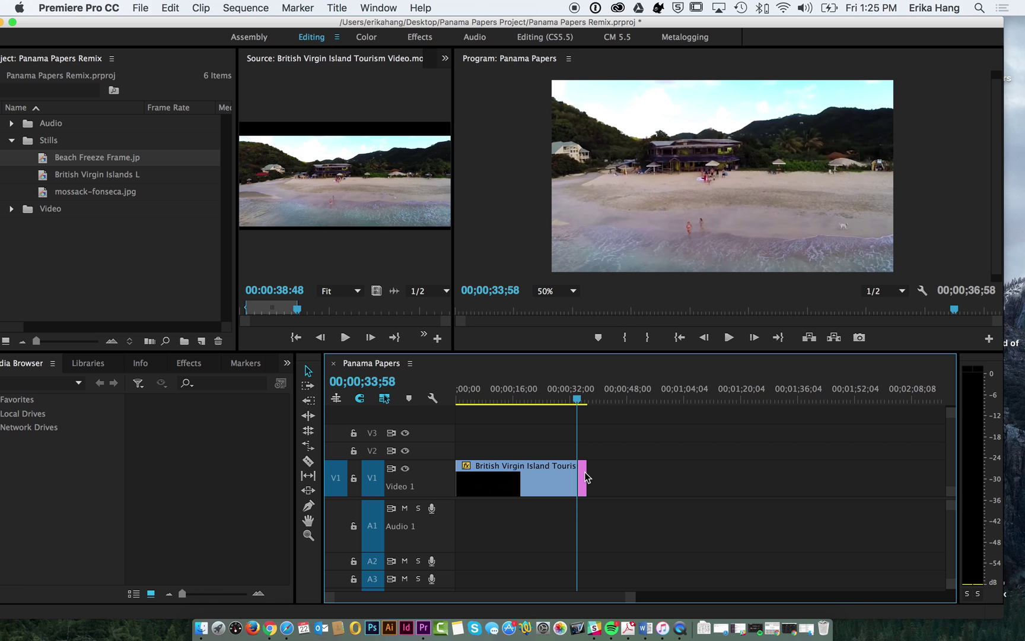
Play back the end of the sequence, a few seconds before the still
left_click(577, 402)
left_click(566, 402)
key("space")
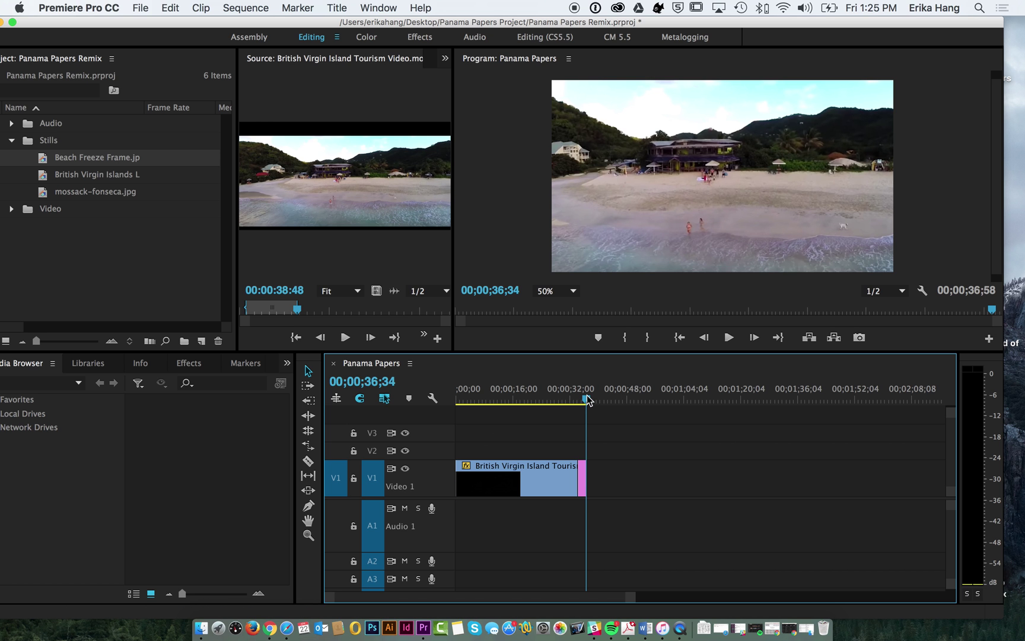
Return the playhead to the start and expand Video Transitions > Dissolve in the Effects panel
left_click_drag(587, 401, 452, 390)
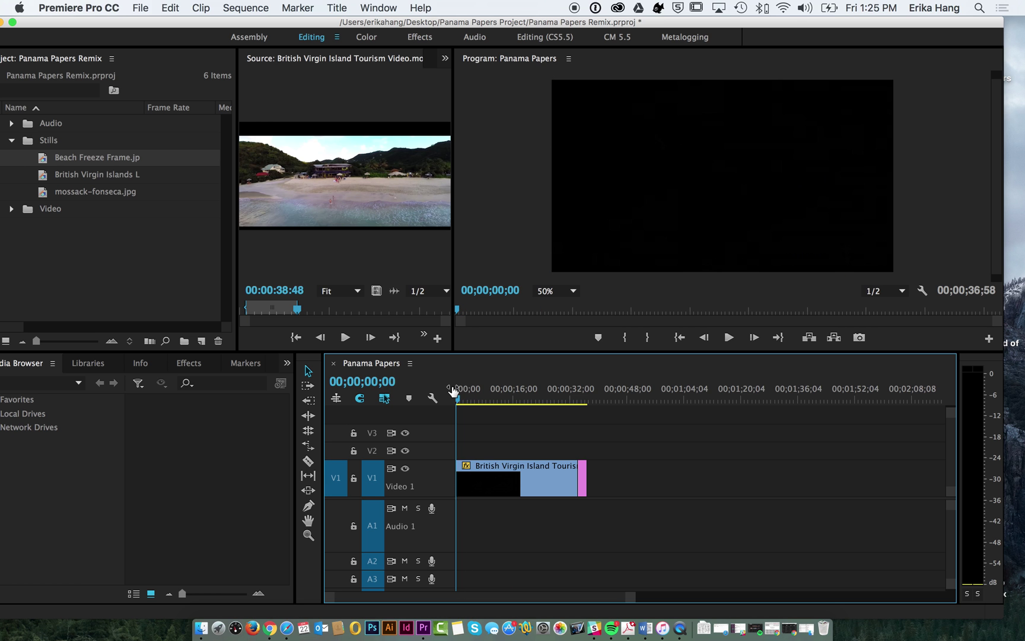
left_click(190, 363)
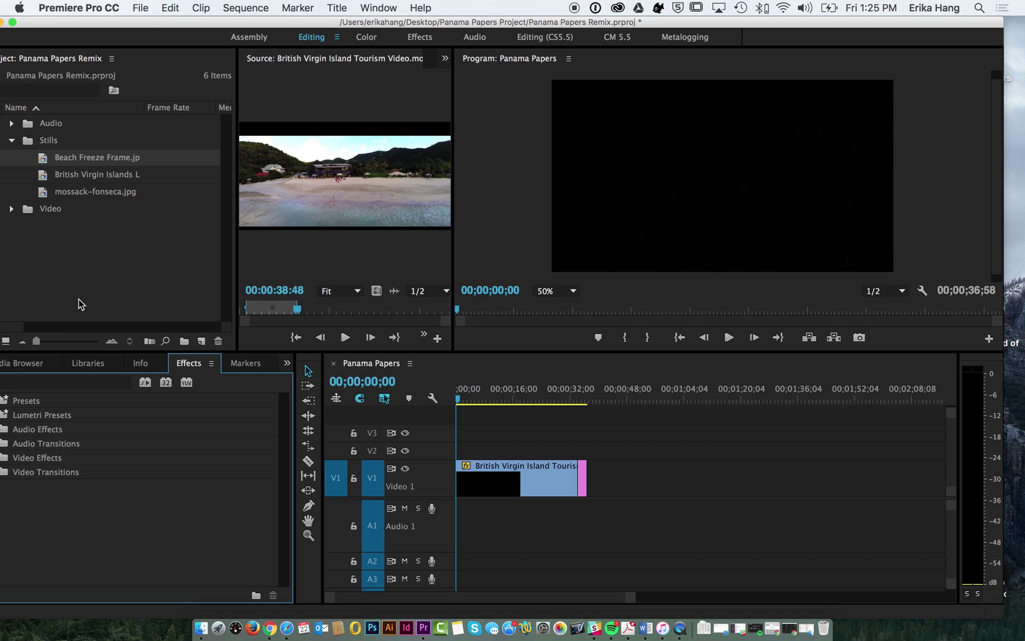
left_click_drag(184, 20, 200, 22)
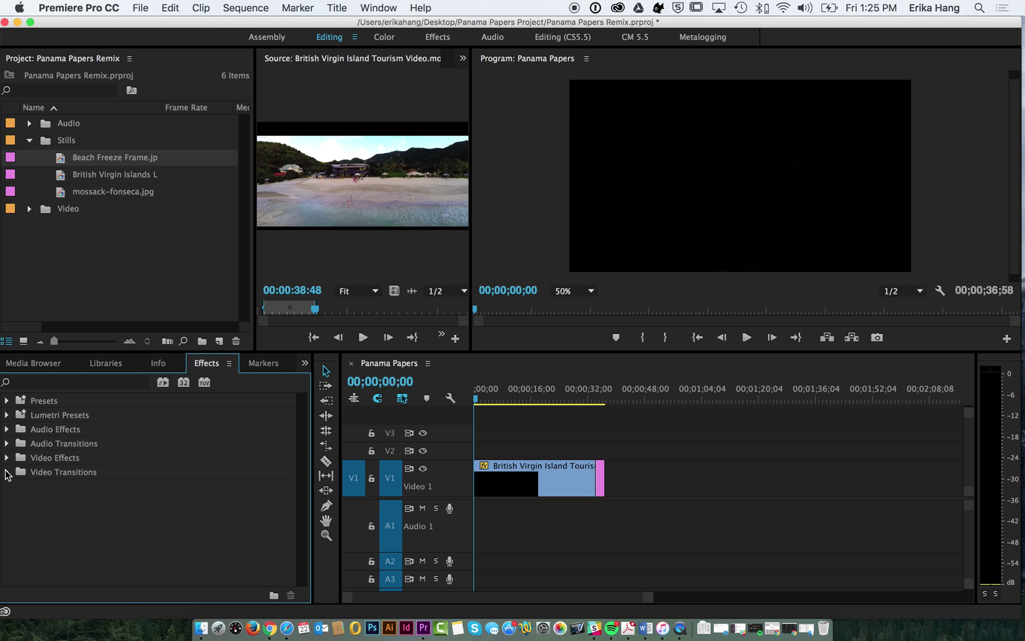
left_click(6, 471)
left_click(16, 500)
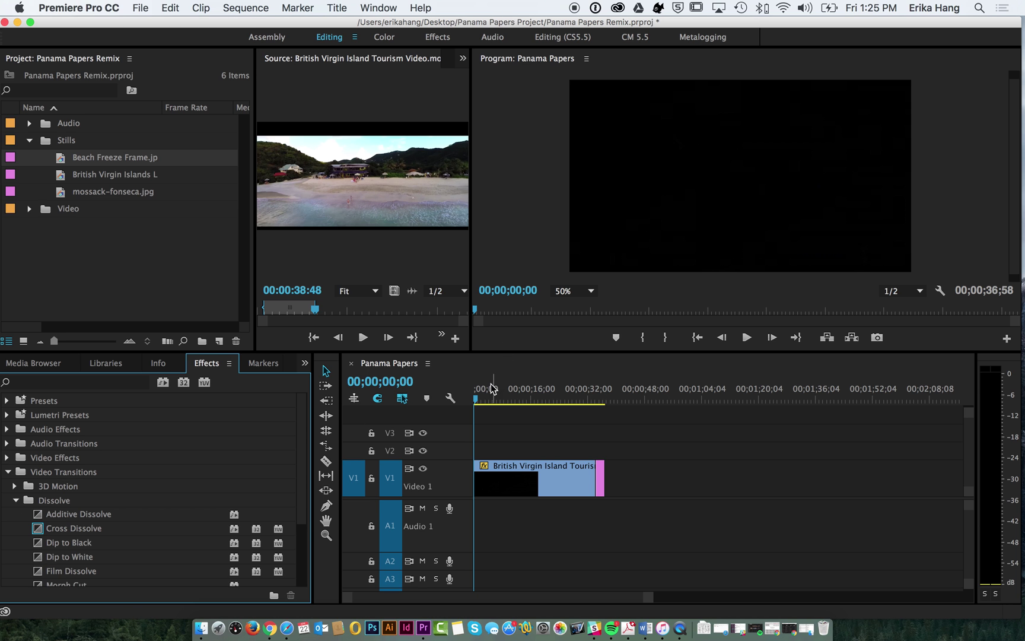
Drag Cross Dissolve onto the start of the British Virgin Islands clip on V1
left_click_drag(480, 389, 384, 401)
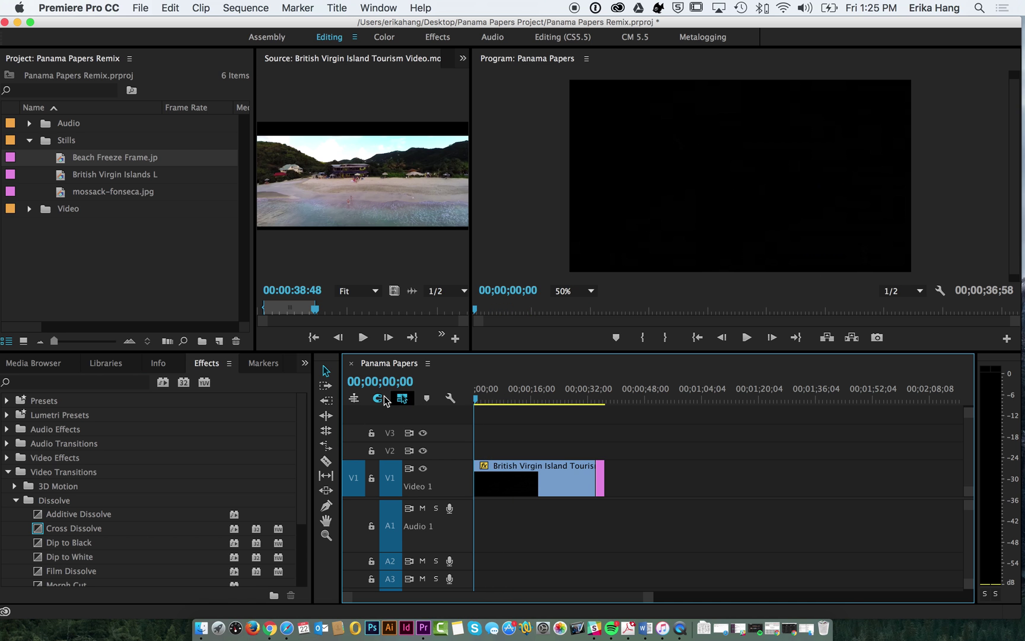
left_click(66, 530)
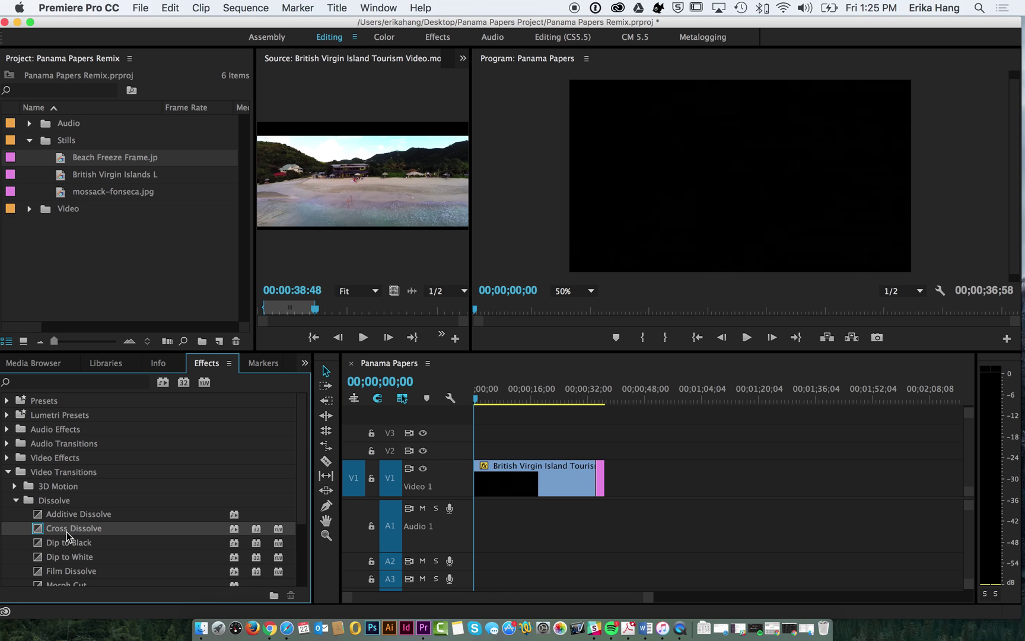
left_click_drag(67, 536, 476, 484)
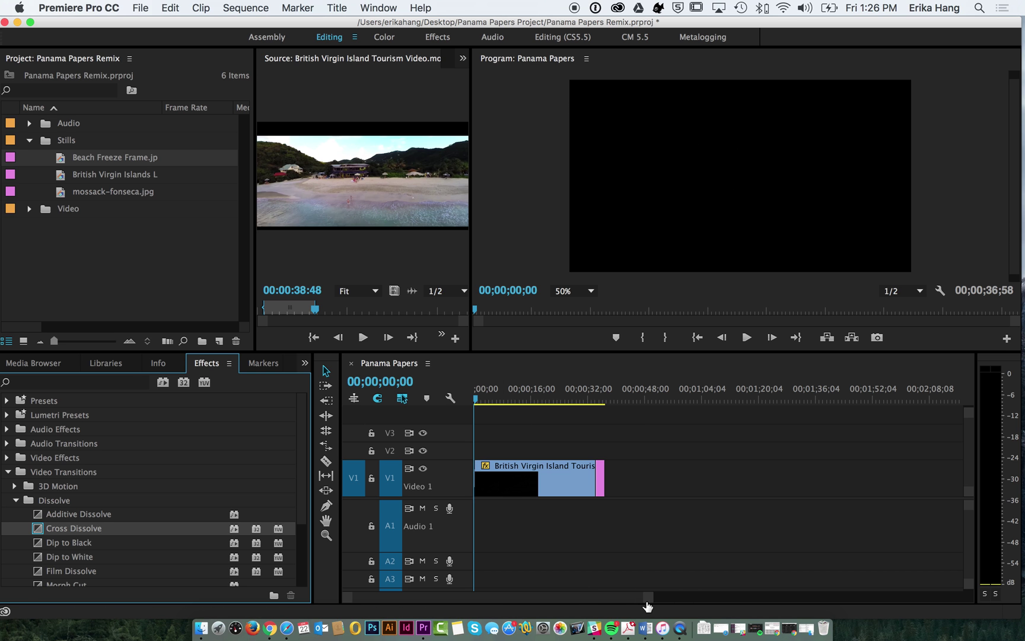
Preview the opening Cross Dissolve and stretch it to about one second
left_click_drag(648, 599, 525, 600)
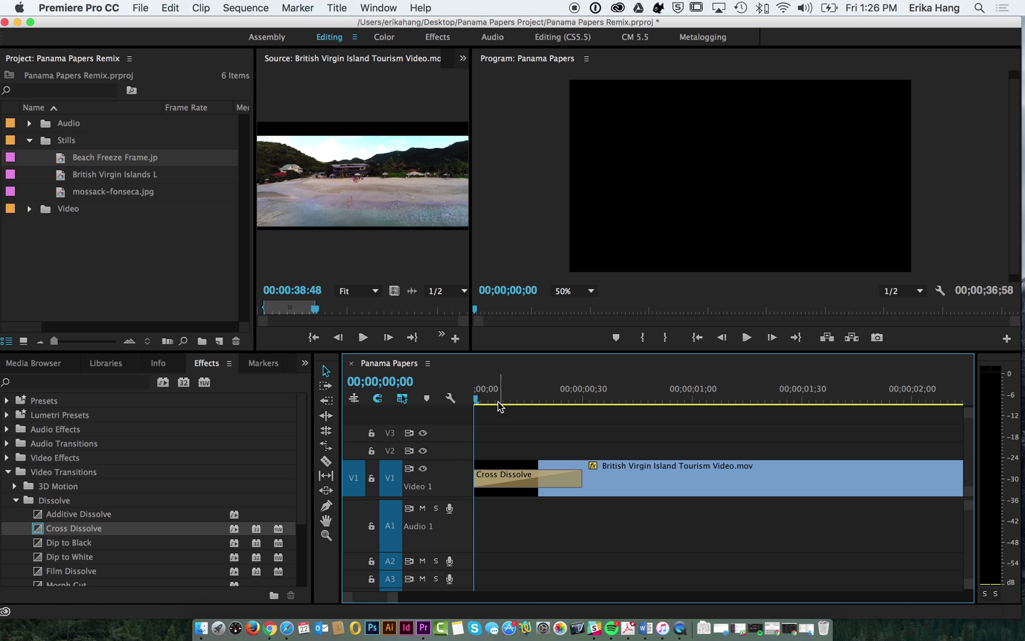
key("space")
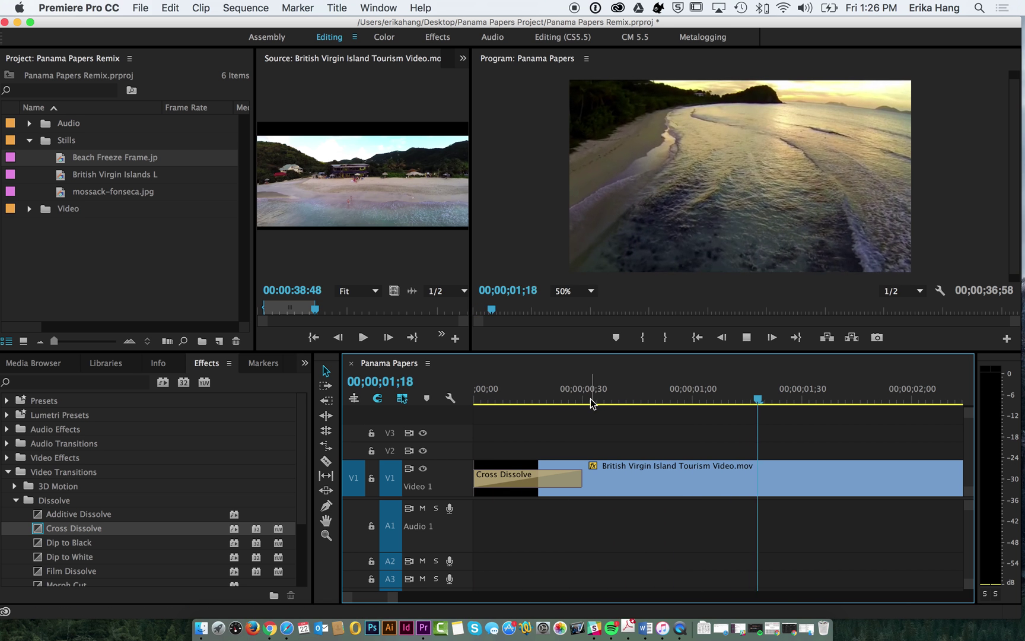
left_click(571, 478)
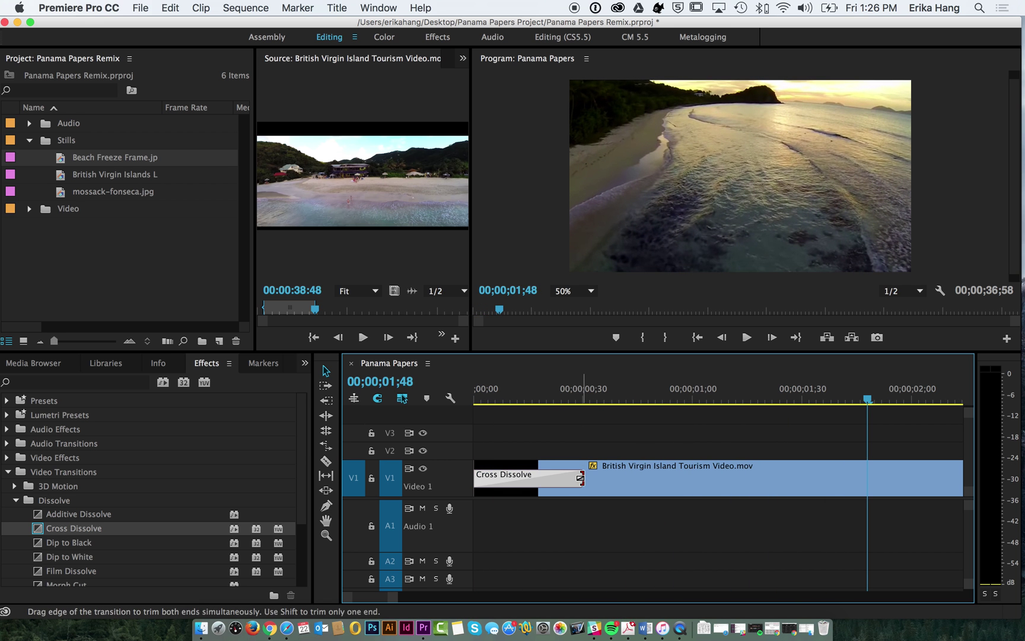
left_click_drag(580, 478, 691, 478)
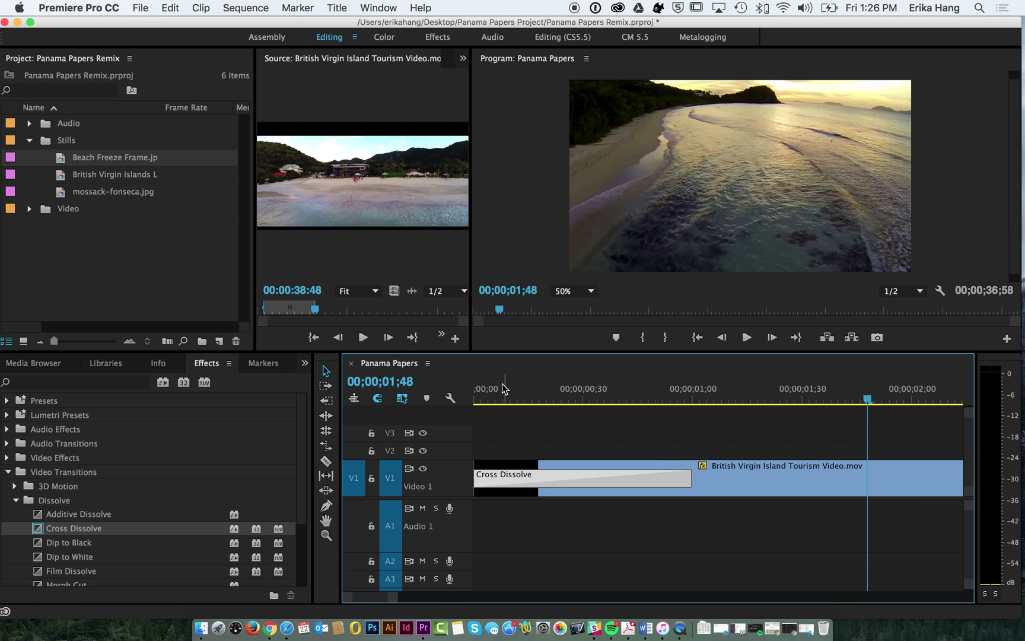
Replay the lengthened dissolve from the sequence start
left_click_drag(503, 388, 469, 387)
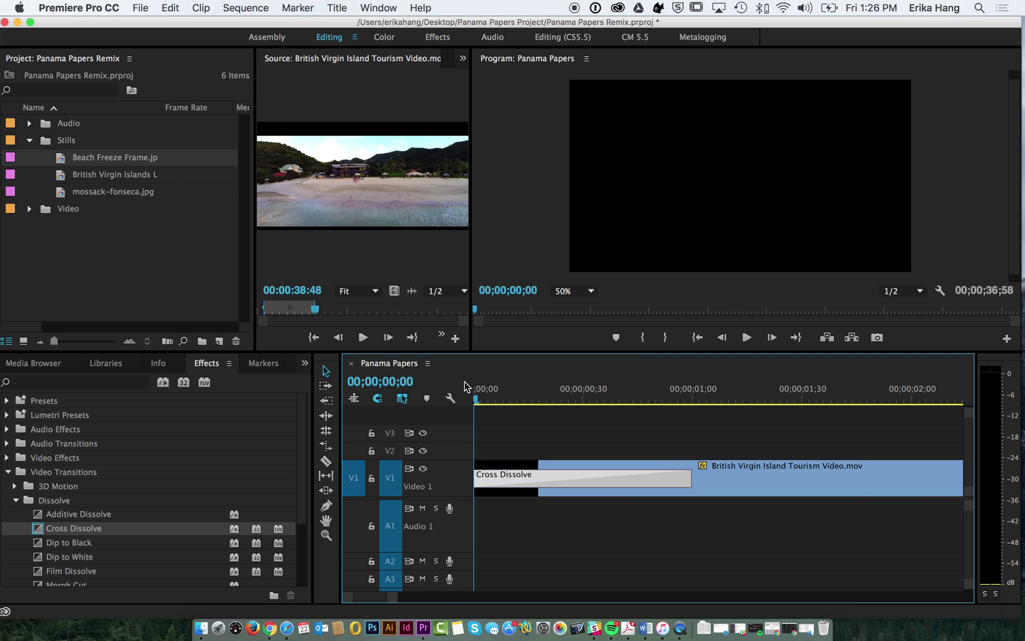
key("space")
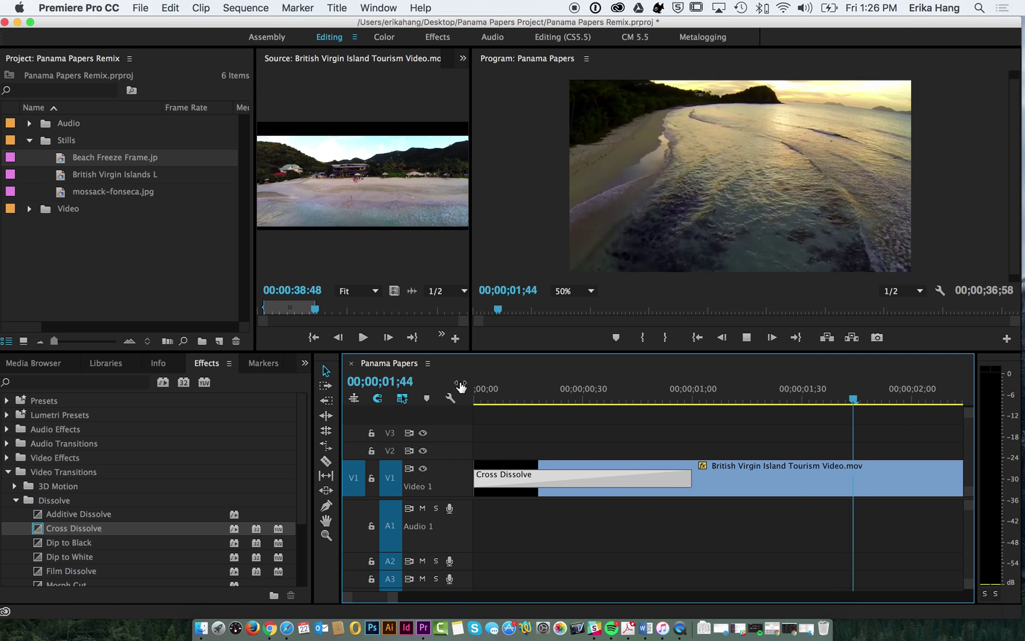
key("space")
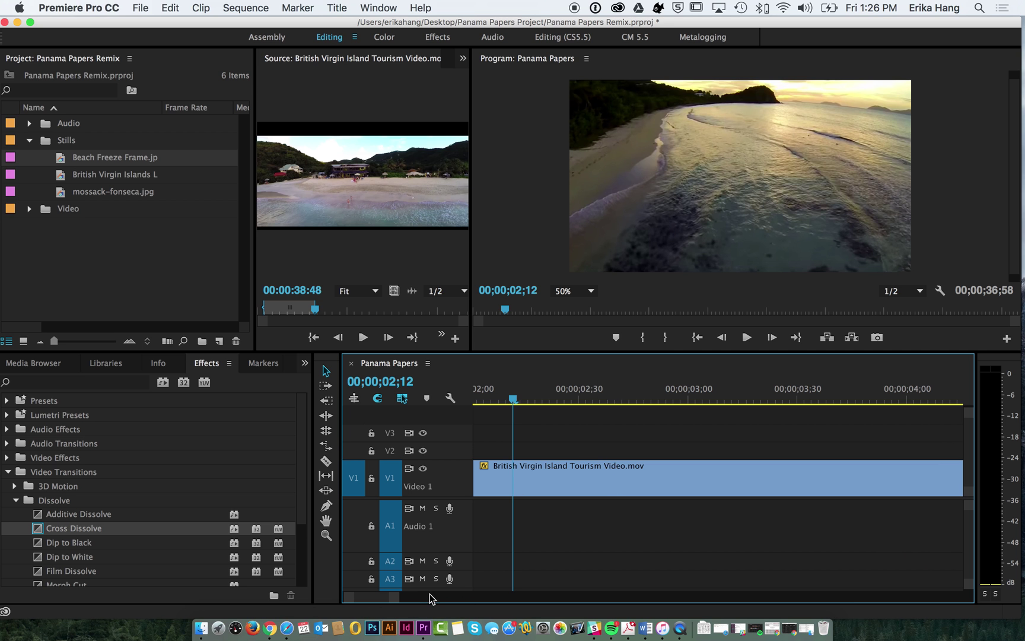
Zoom the timeline out to show the whole sequence, dissolve through beach still
left_click_drag(396, 597, 538, 594)
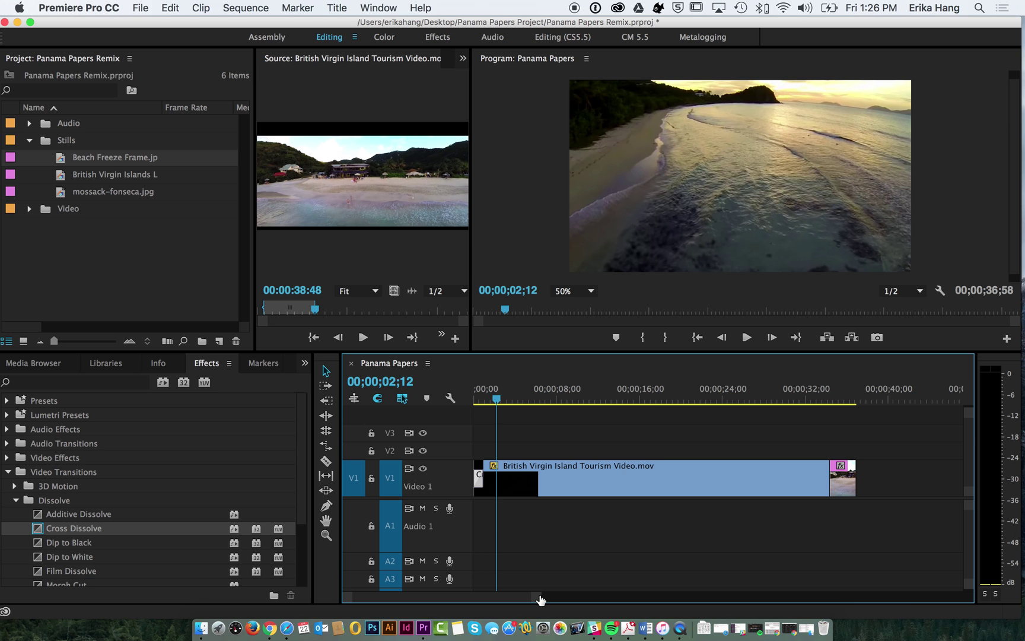
left_click_drag(540, 600, 606, 600)
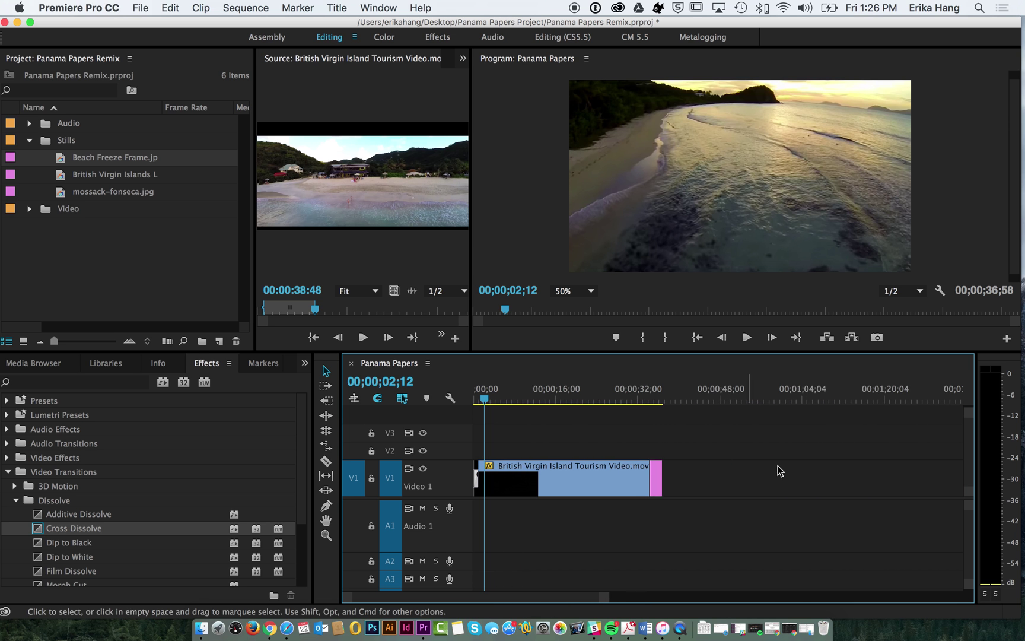